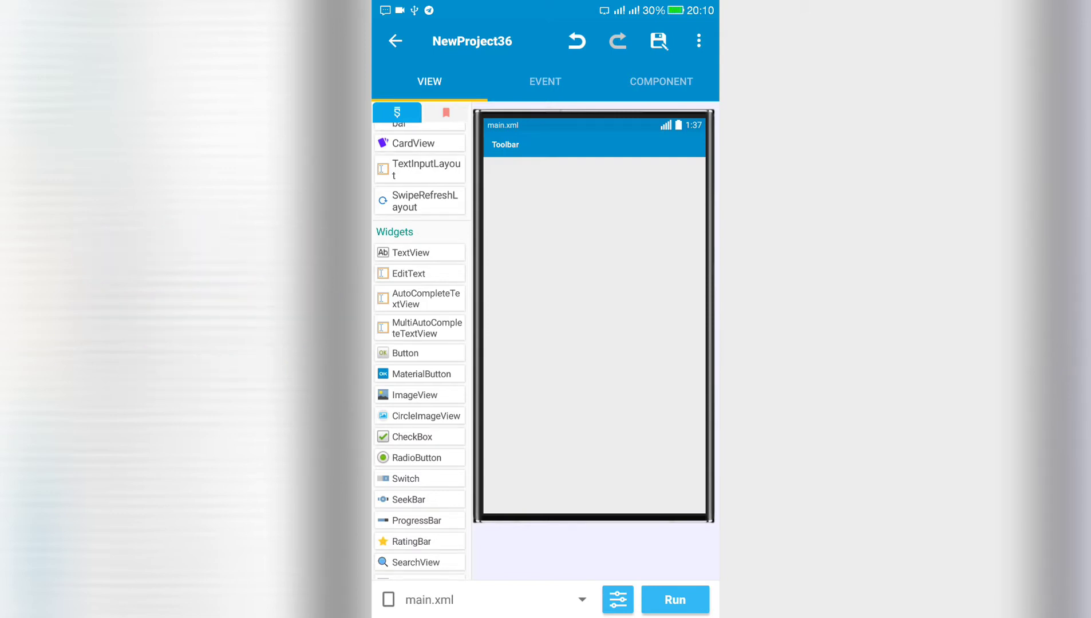
Enable a navigation drawer for the main activity and save the setting.
{"action": "left_click", "coordinate": [495, 600]}
{"action": "left_click", "coordinate": [475, 138]}
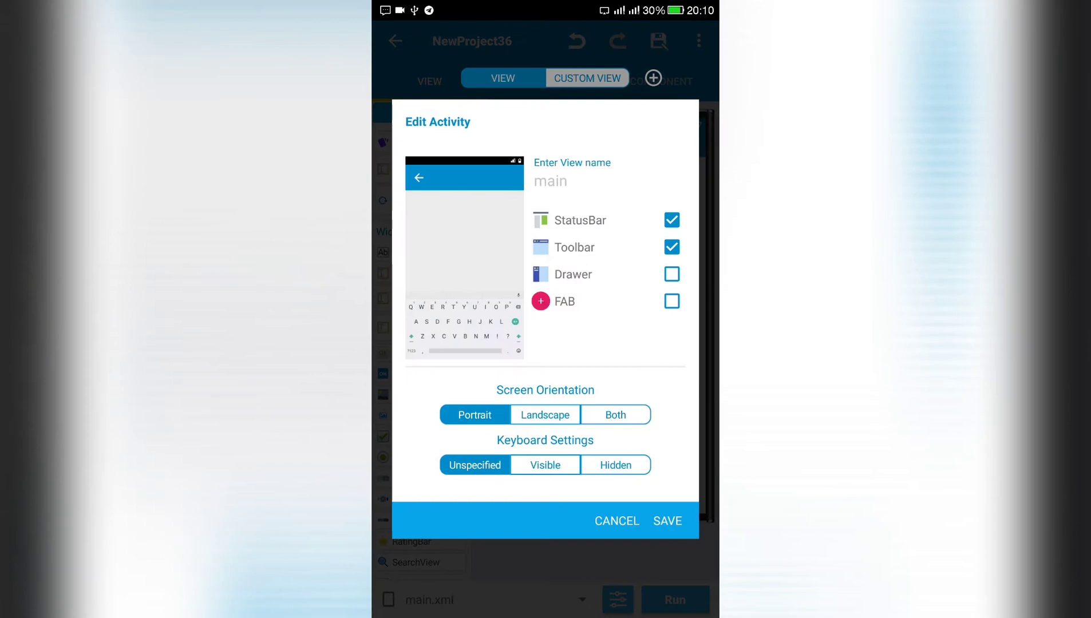
{"action": "left_click", "coordinate": [672, 254]}
{"action": "left_click", "coordinate": [668, 539]}
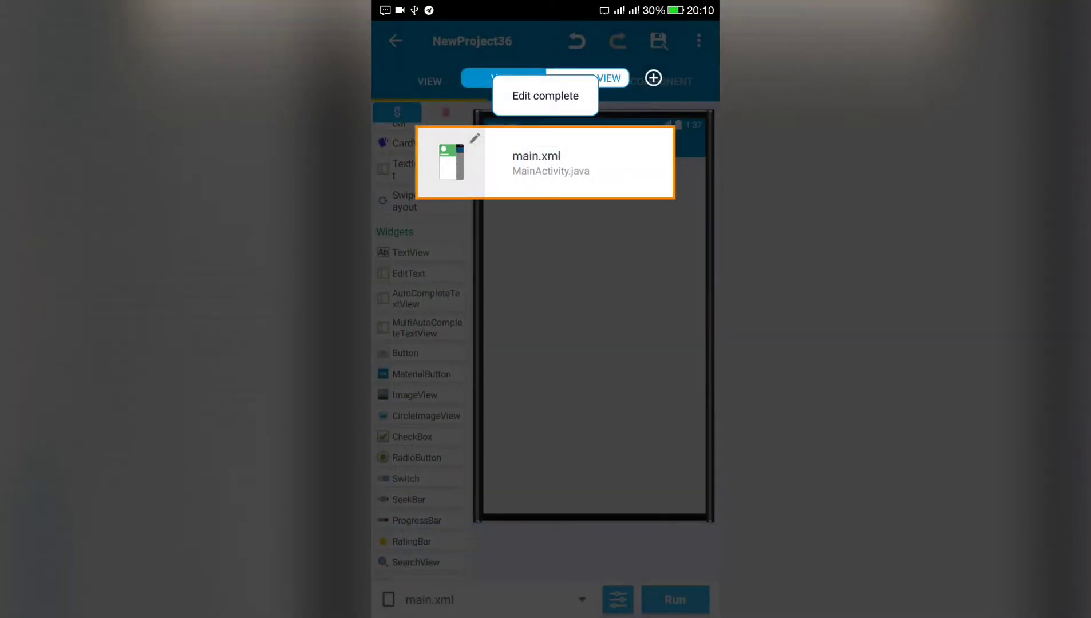
{"action": "scroll", "coordinate": [419, 341], "scroll_direction": "up", "scroll_amount": 3}
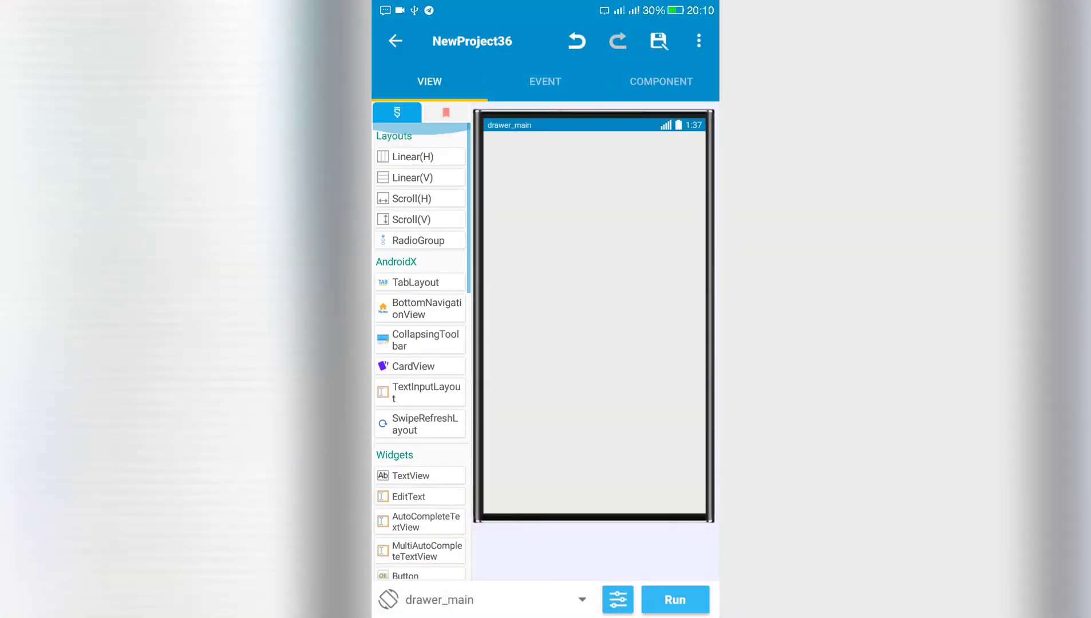
{"action": "scroll", "coordinate": [419, 341], "scroll_direction": "down", "scroll_amount": 1}
{"action": "scroll", "coordinate": [420, 341], "scroll_direction": "down", "scroll_amount": 1}
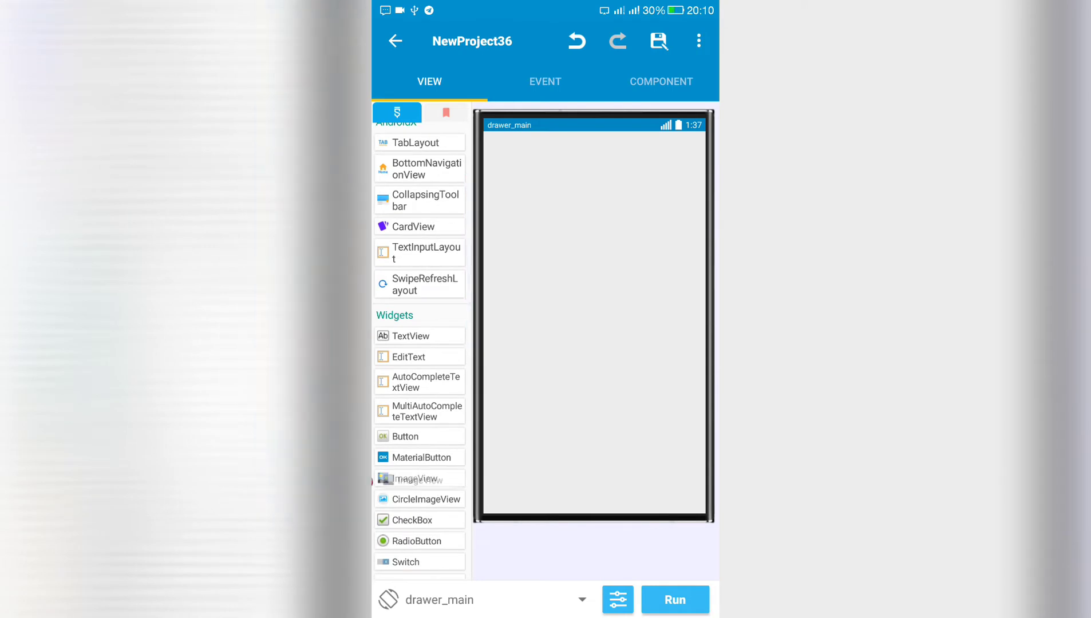
{"action": "left_click_drag", "start_coordinate": [415, 478], "coordinate": [495, 451]}
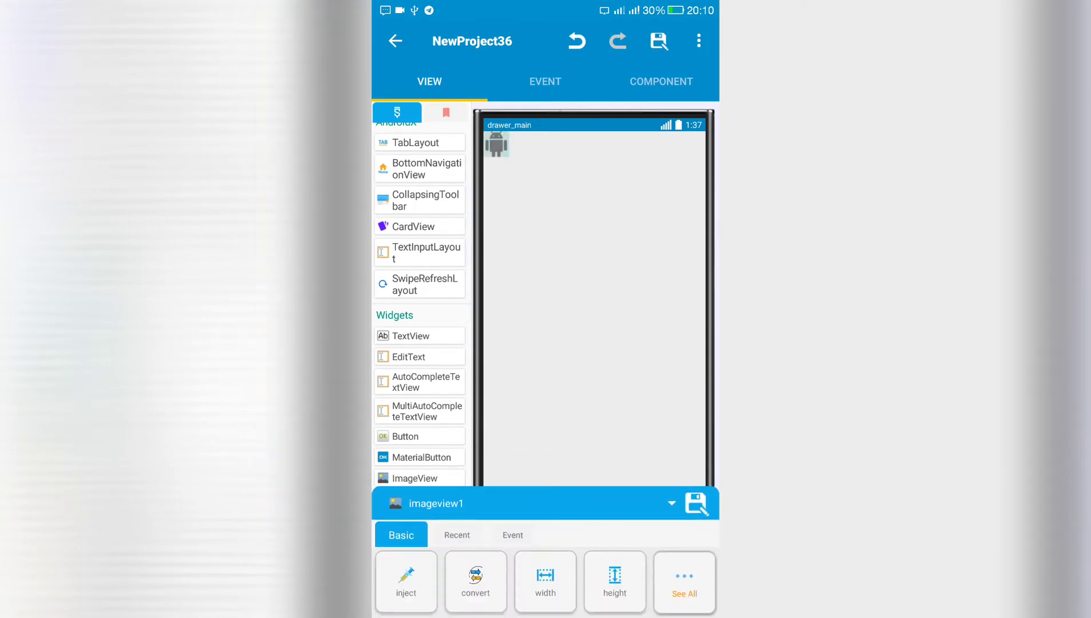
Size the drawer's image view to 100 dp wide and 100 dp high.
{"action": "left_click", "coordinate": [545, 582]}
{"action": "left_click", "coordinate": [503, 349]}
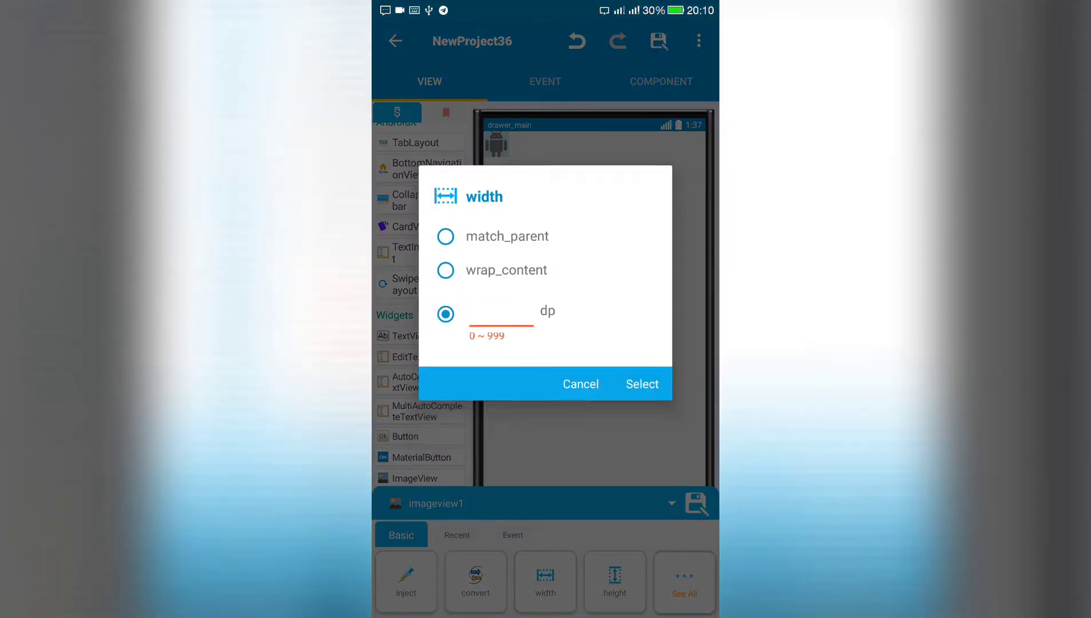
{"action": "type", "text": "100"}
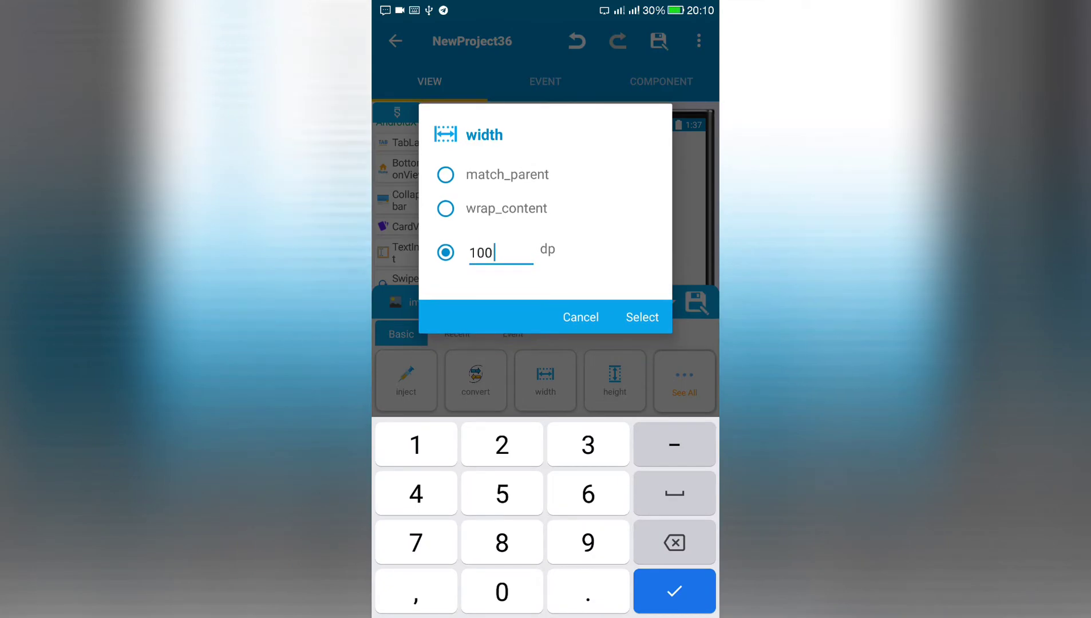
{"action": "key", "text": "Return"}
{"action": "left_click", "coordinate": [614, 582]}
{"action": "left_click", "coordinate": [502, 347]}
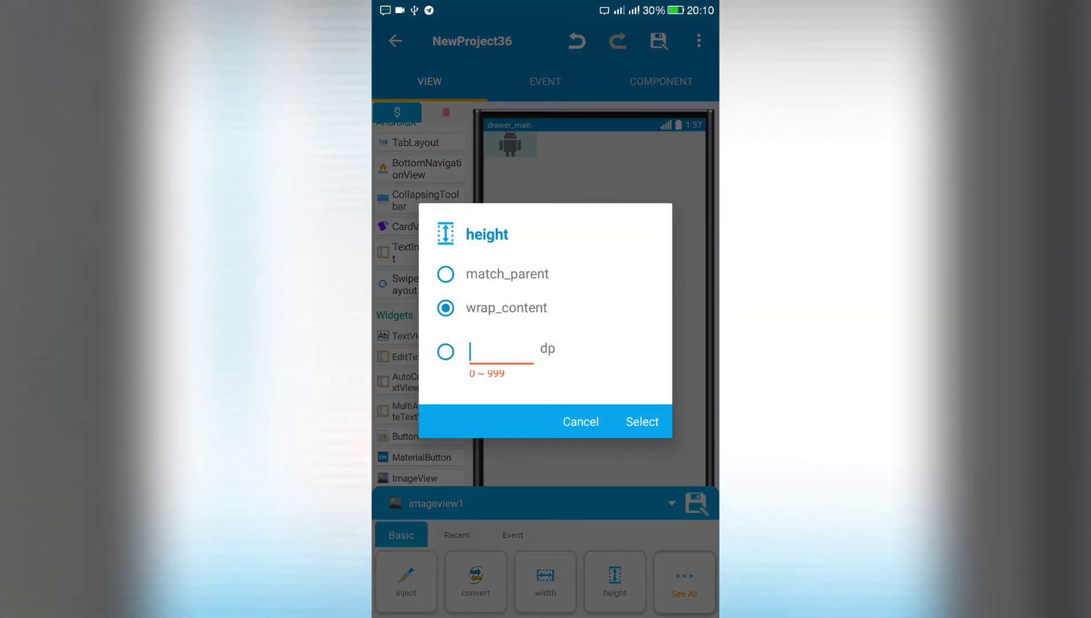
{"action": "type", "text": "100"}
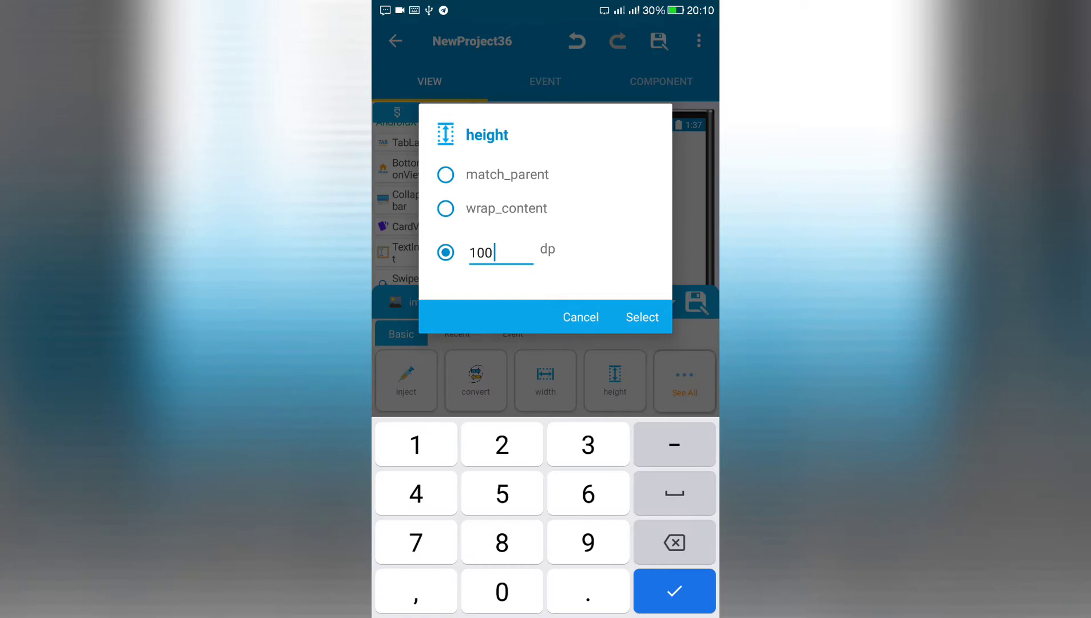
{"action": "key", "text": "Return"}
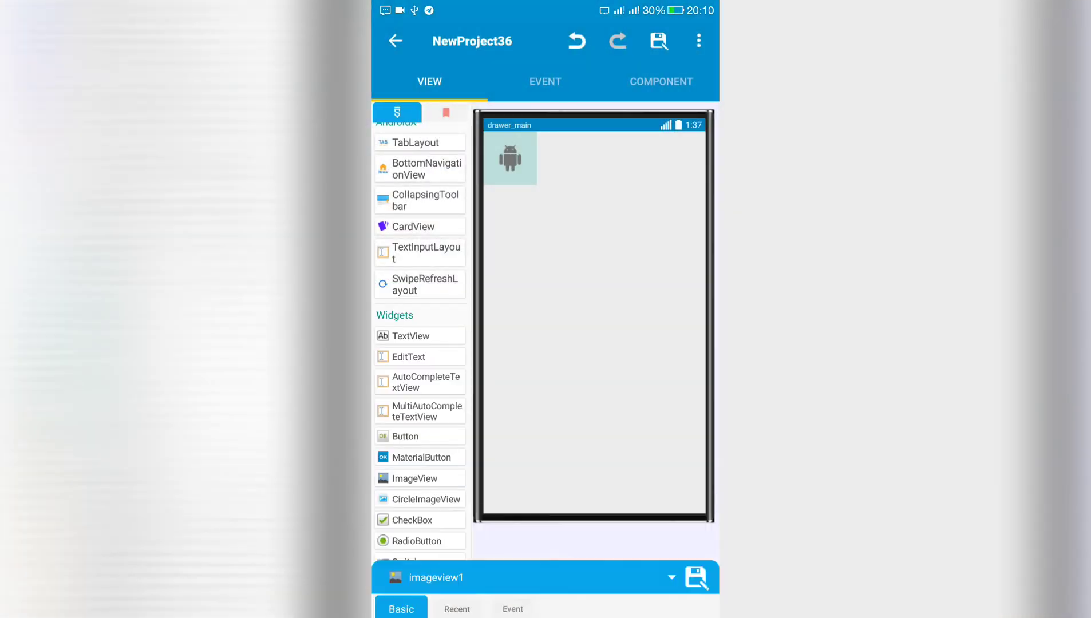
{"action": "left_click", "coordinate": [439, 599]}
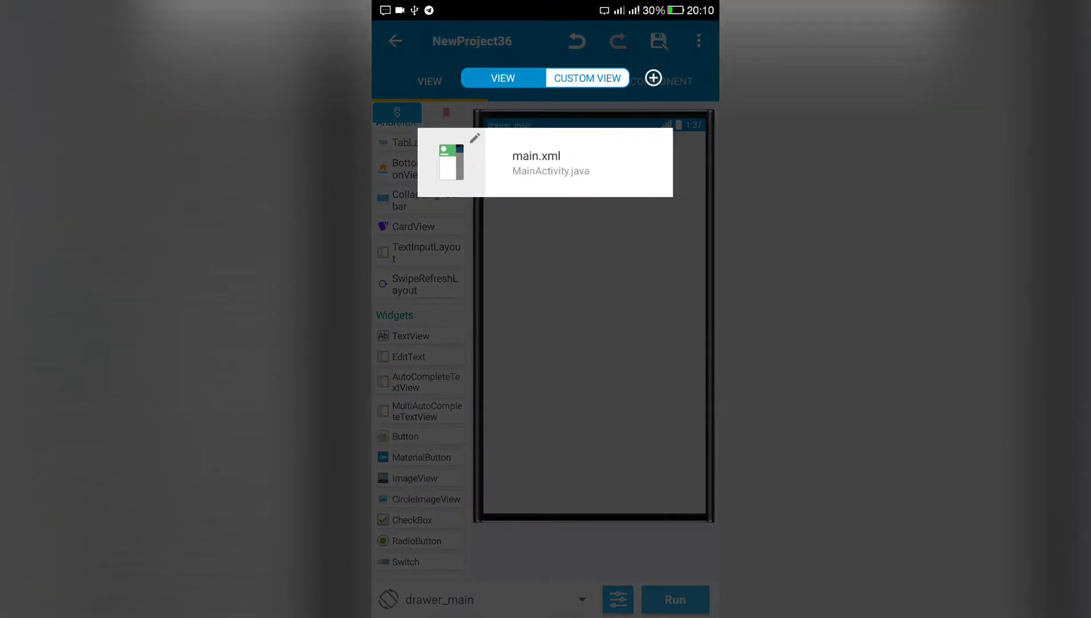
Add a 'set image from url' block to main.xml's onCreate event.
{"action": "left_click", "coordinate": [545, 162]}
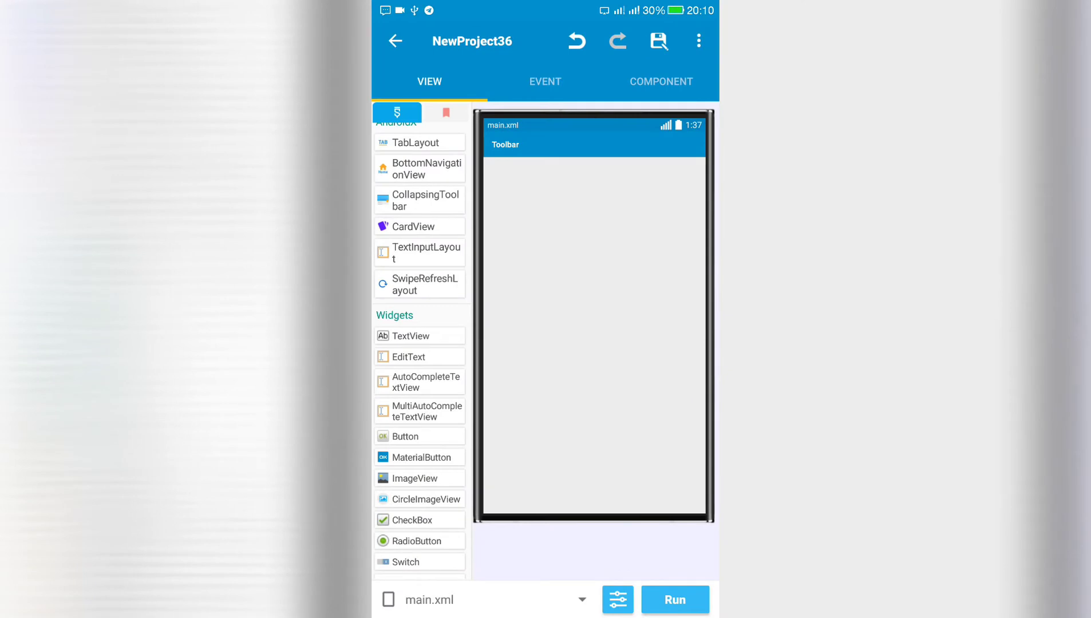
{"action": "left_click_drag", "start_coordinate": [414, 478], "coordinate": [580, 390]}
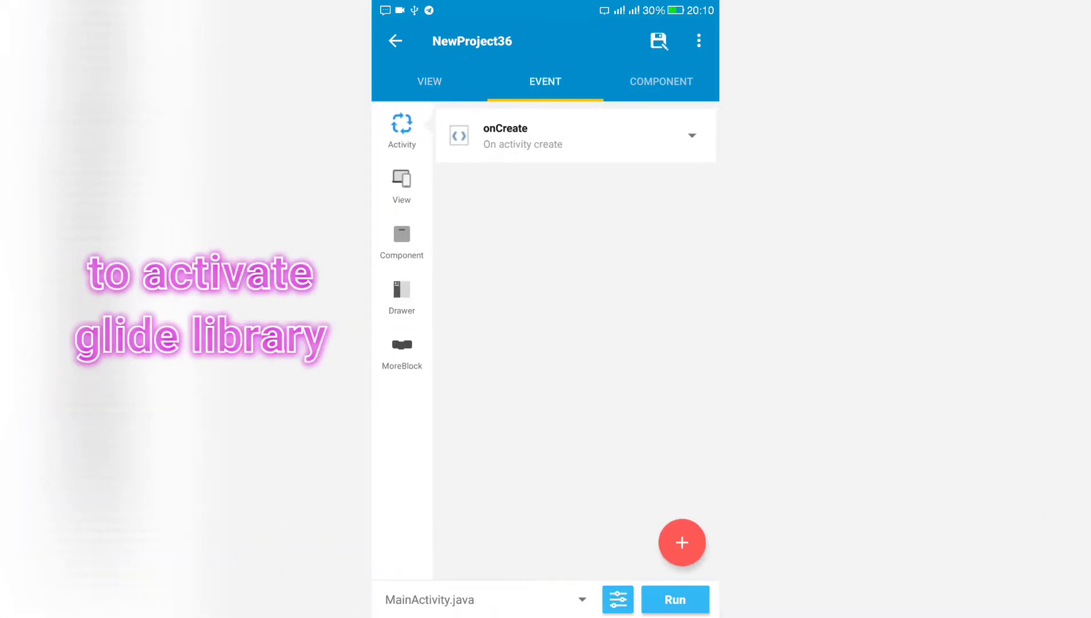
{"action": "left_click", "coordinate": [503, 140]}
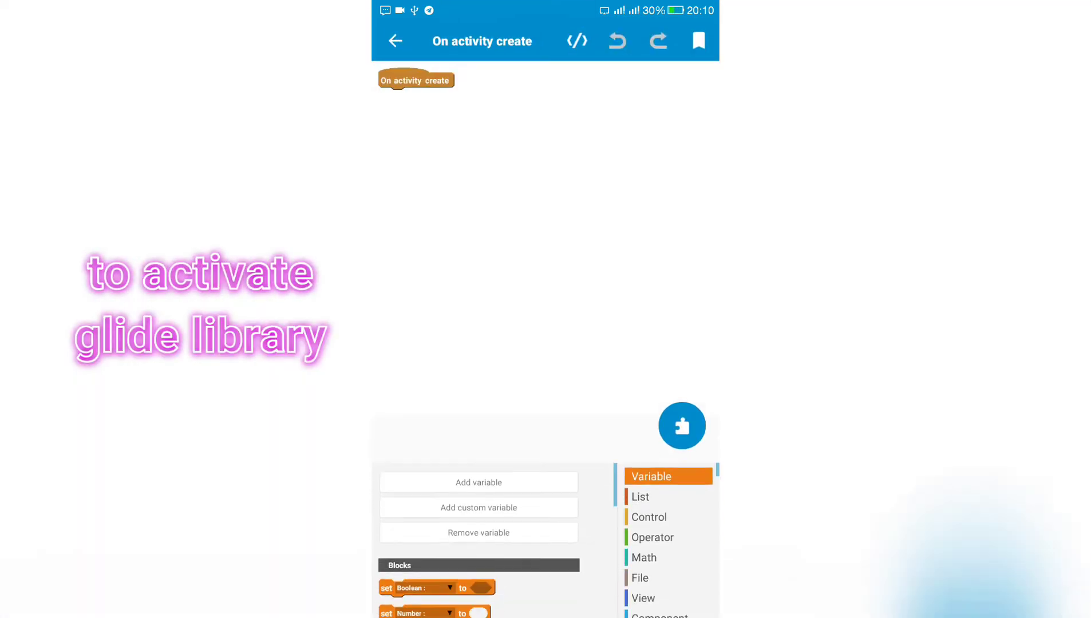
{"action": "left_click", "coordinate": [643, 550]}
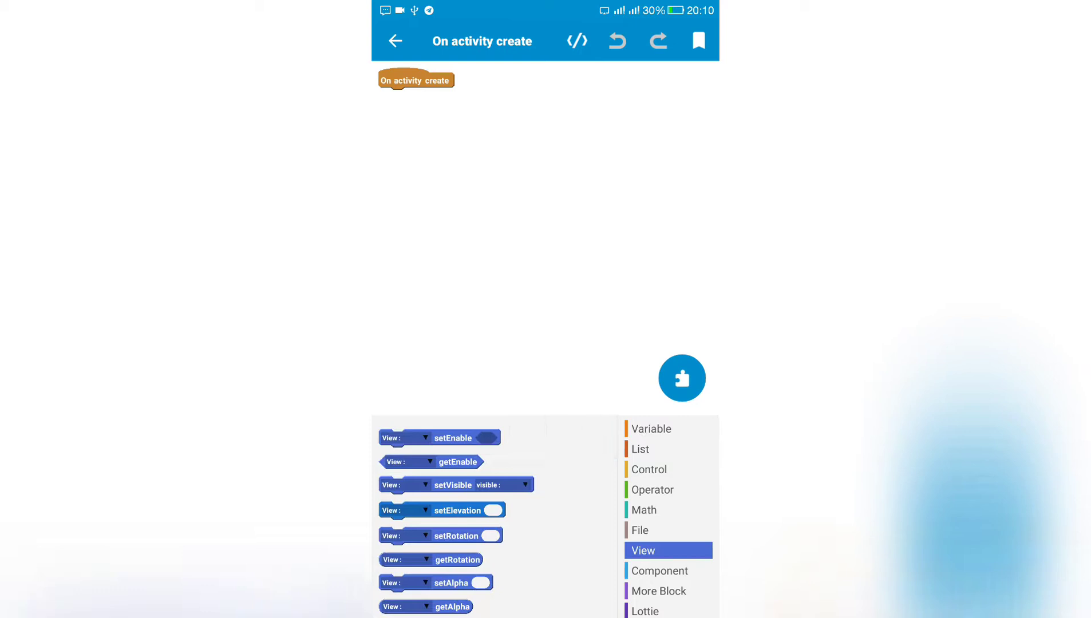
{"action": "scroll", "coordinate": [495, 519], "scroll_direction": "down", "scroll_amount": 10}
{"action": "scroll", "coordinate": [494, 520], "scroll_direction": "down", "scroll_amount": 10}
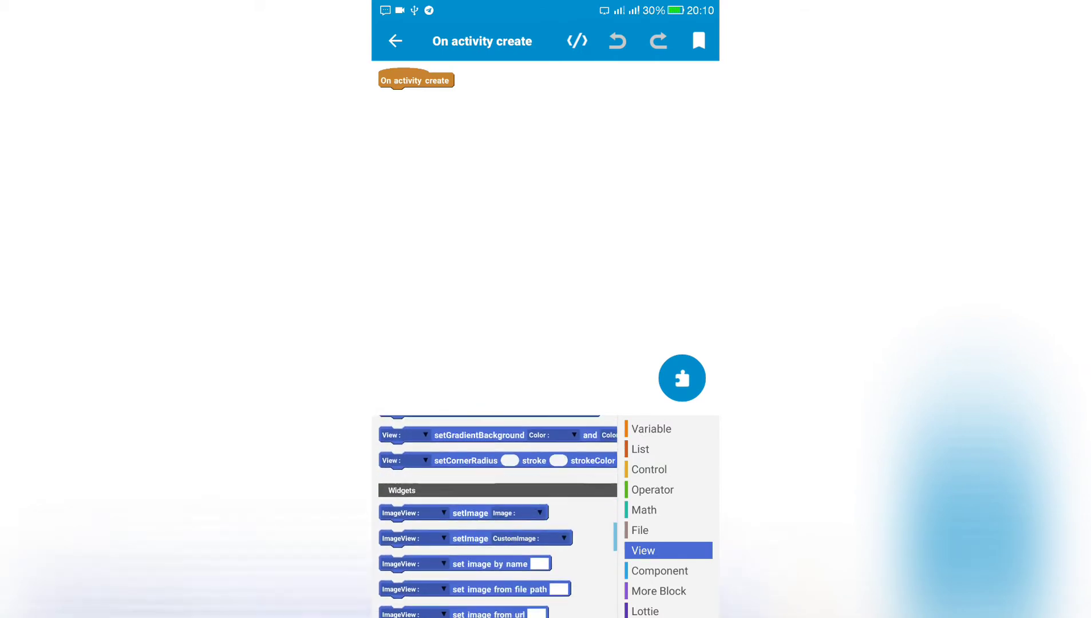
{"action": "left_click_drag", "start_coordinate": [418, 519], "coordinate": [427, 99]}
Give the block the pasted Pixabay plant image URL and target imageview1.
{"action": "left_click", "coordinate": [537, 96]}
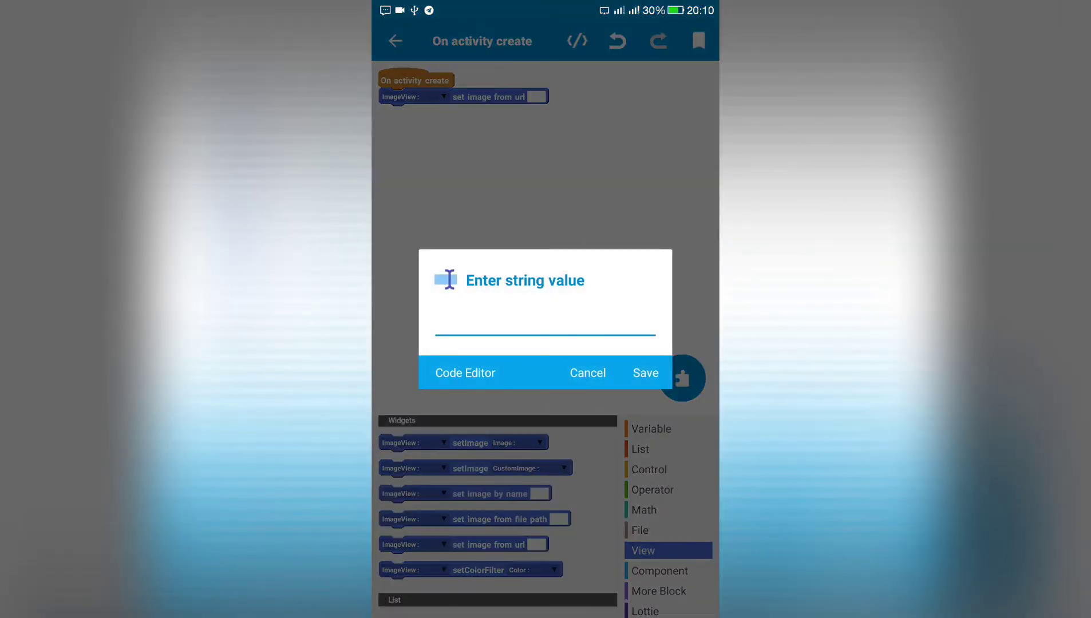
{"action": "left_click", "coordinate": [511, 328]}
{"action": "left_click", "coordinate": [436, 342]}
{"action": "left_click", "coordinate": [445, 281]}
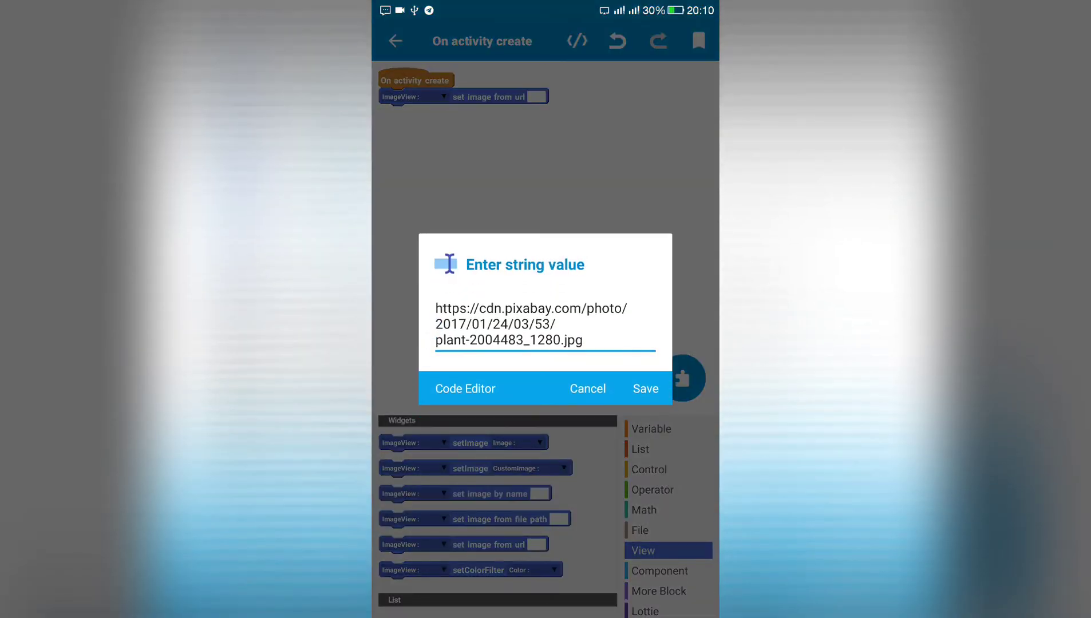
{"action": "left_click", "coordinate": [646, 374]}
{"action": "left_click", "coordinate": [411, 96]}
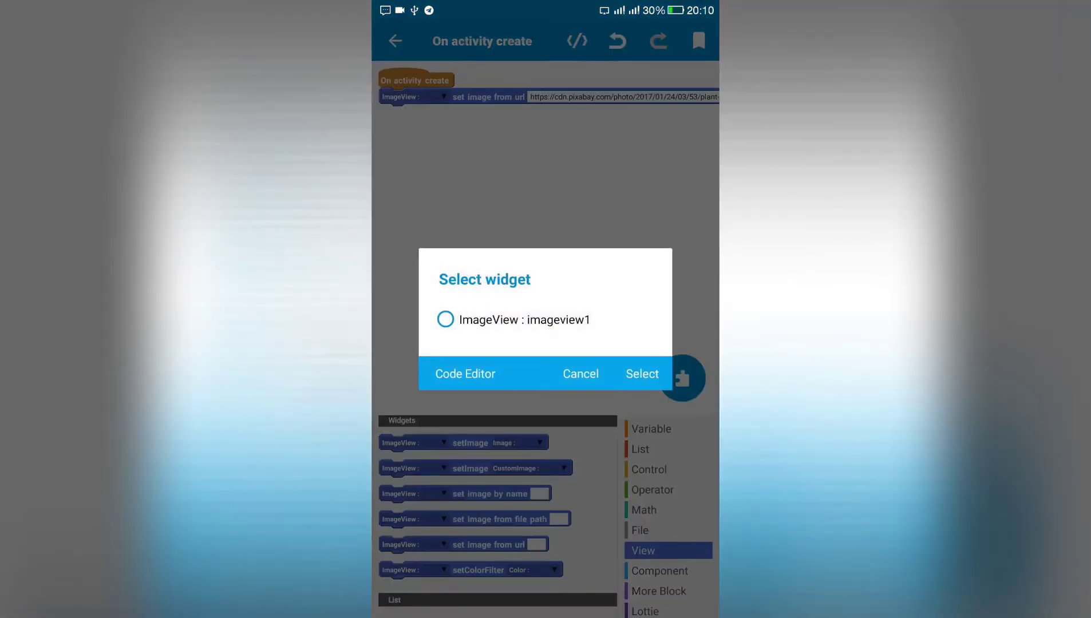
{"action": "left_click", "coordinate": [445, 320]}
{"action": "left_click", "coordinate": [642, 373]}
Copy the whole Glide line from the generated source code.
{"action": "left_click", "coordinate": [577, 40]}
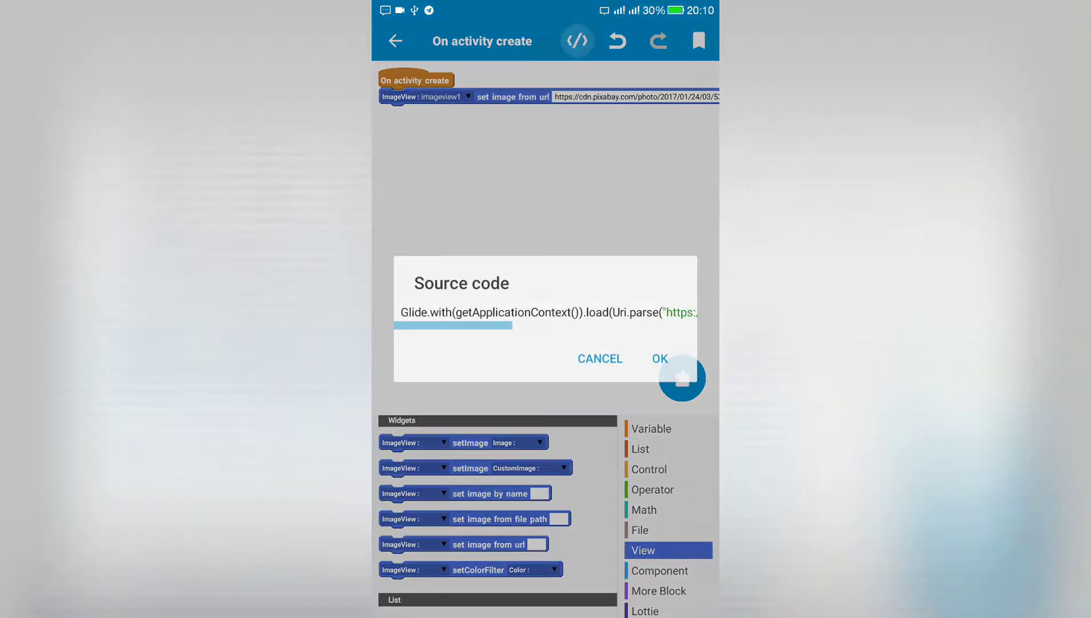
{"action": "left_click_drag", "start_coordinate": [460, 324], "coordinate": [704, 328]}
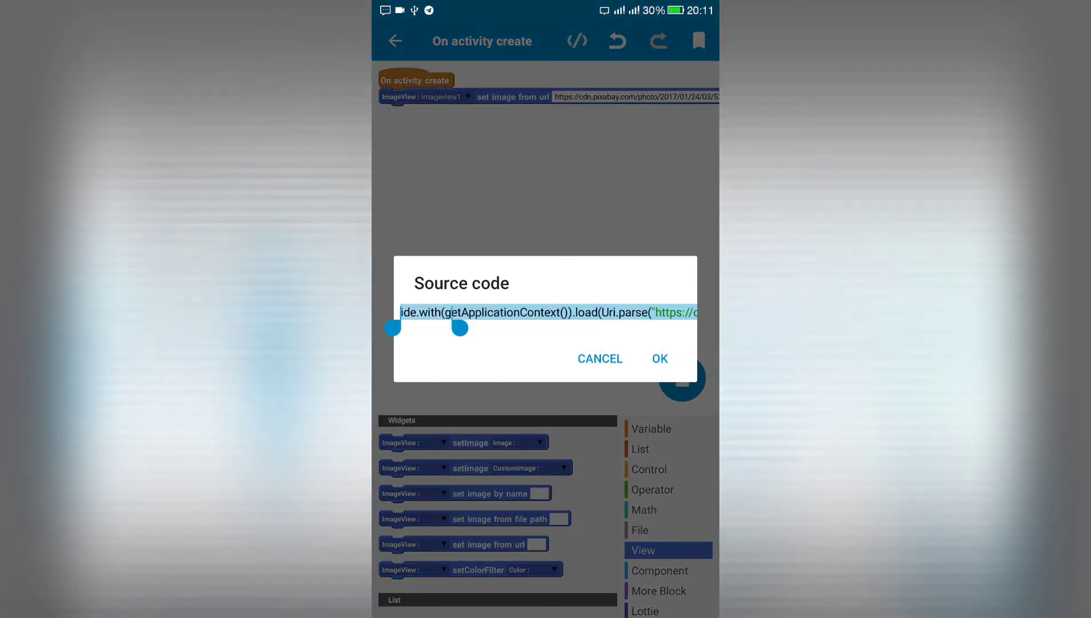
{"action": "left_click", "coordinate": [418, 273]}
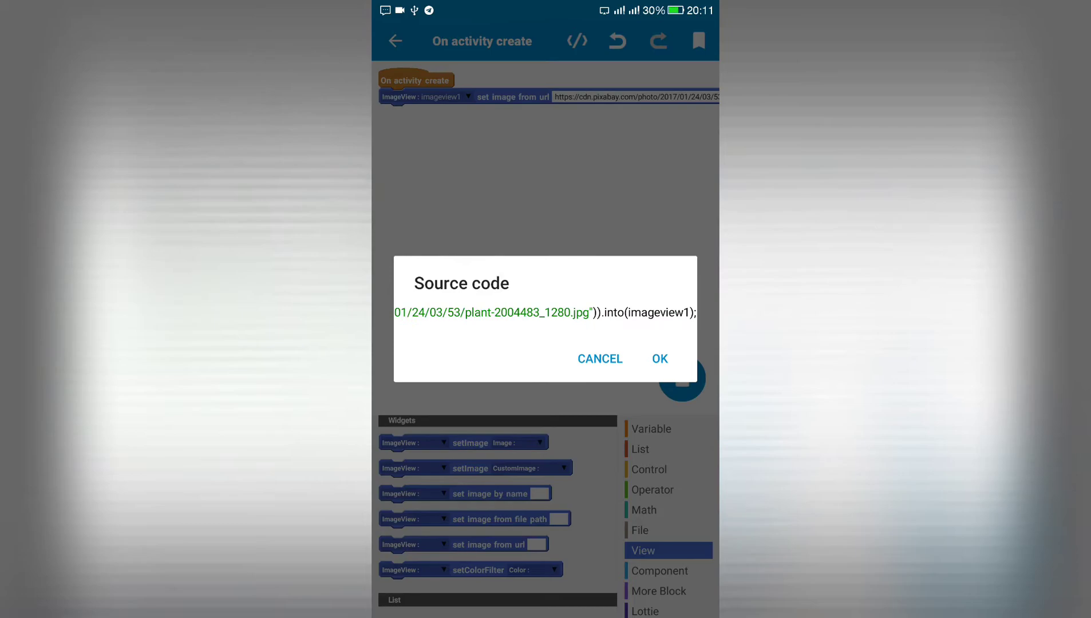
Replace the old 'set image from url' block under On activity create.
{"action": "left_click", "coordinate": [660, 359]}
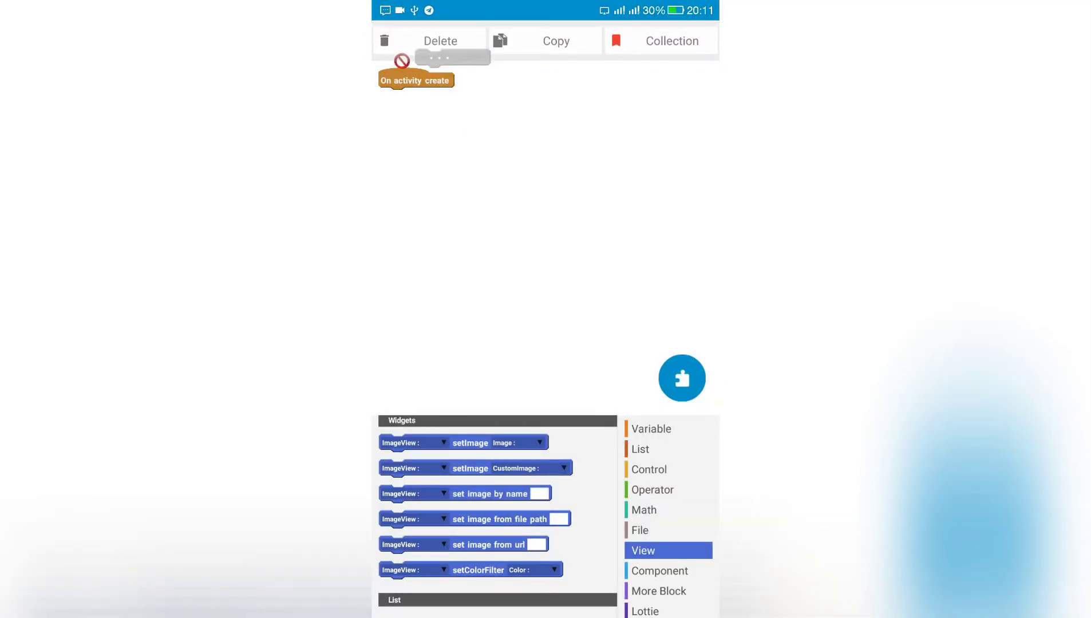
{"action": "left_click_drag", "start_coordinate": [426, 96], "coordinate": [437, 41]}
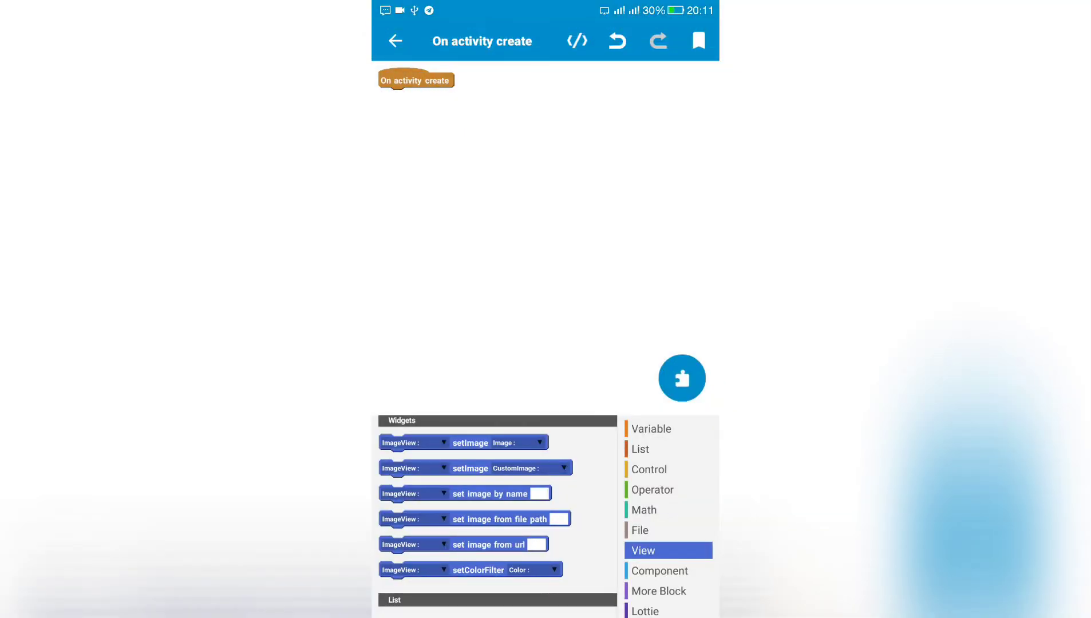
{"action": "left_click_drag", "start_coordinate": [418, 545], "coordinate": [418, 96]}
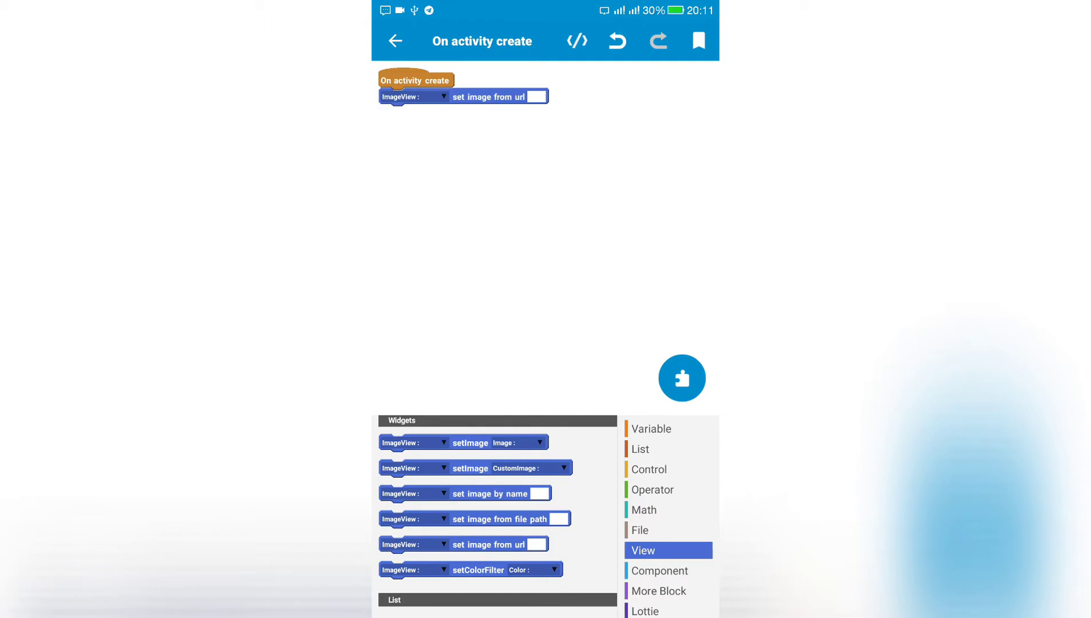
Add an 'add source directly' block below it and paste in the Glide code.
{"action": "left_click", "coordinate": [652, 489]}
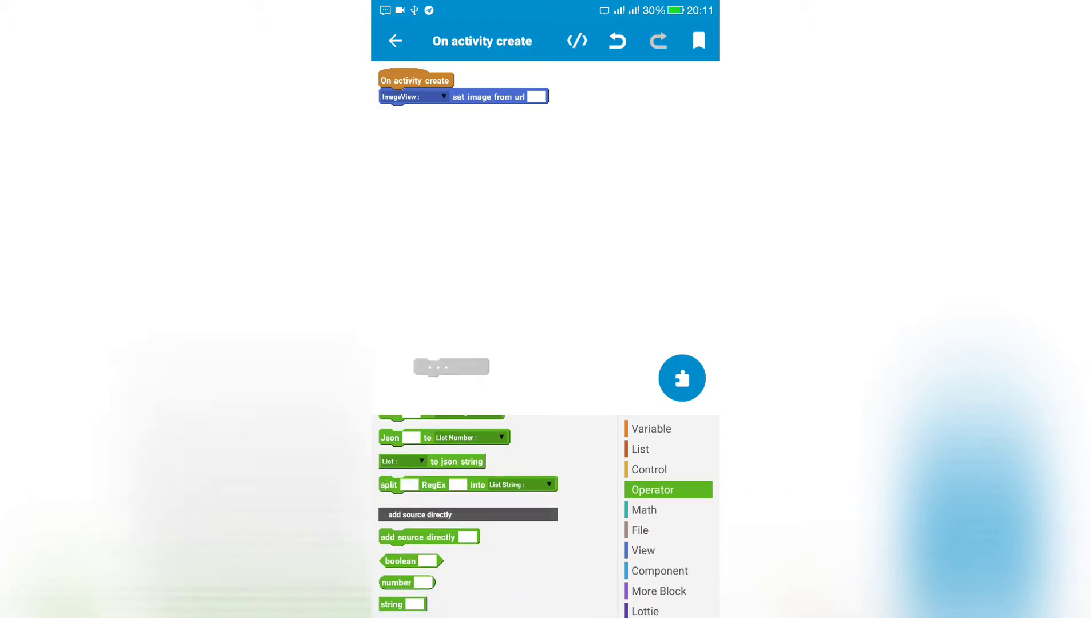
{"action": "mouse_move", "coordinate": [418, 515]}
{"action": "left_mouse_down"}
{"action": "mouse_move", "coordinate": [450, 134]}
{"action": "mouse_move", "coordinate": [418, 115]}
{"action": "left_mouse_up"}
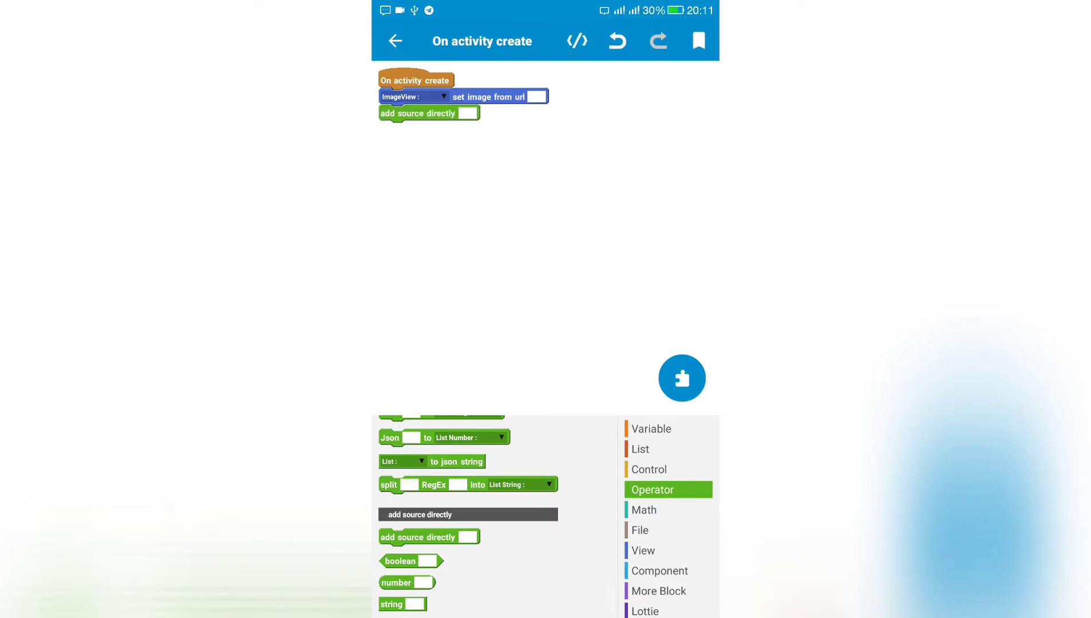
{"action": "left_click", "coordinate": [468, 114]}
{"action": "left_click", "coordinate": [436, 329]}
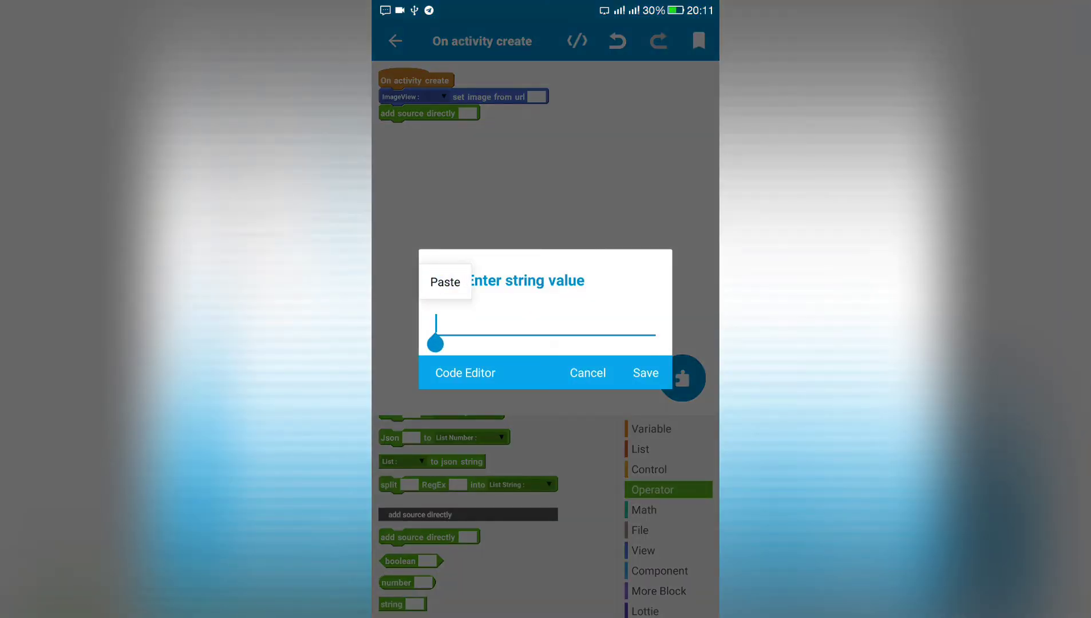
{"action": "left_click", "coordinate": [446, 282]}
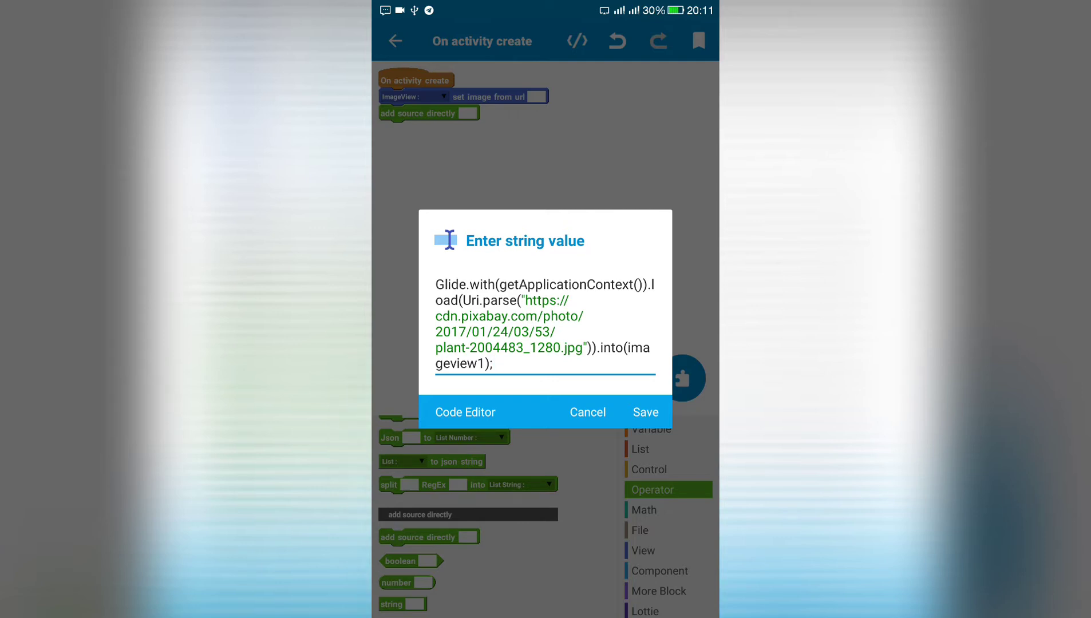
Insert '_drawer_' before imageview1 in the Glide line and save the block.
{"action": "left_click", "coordinate": [631, 348]}
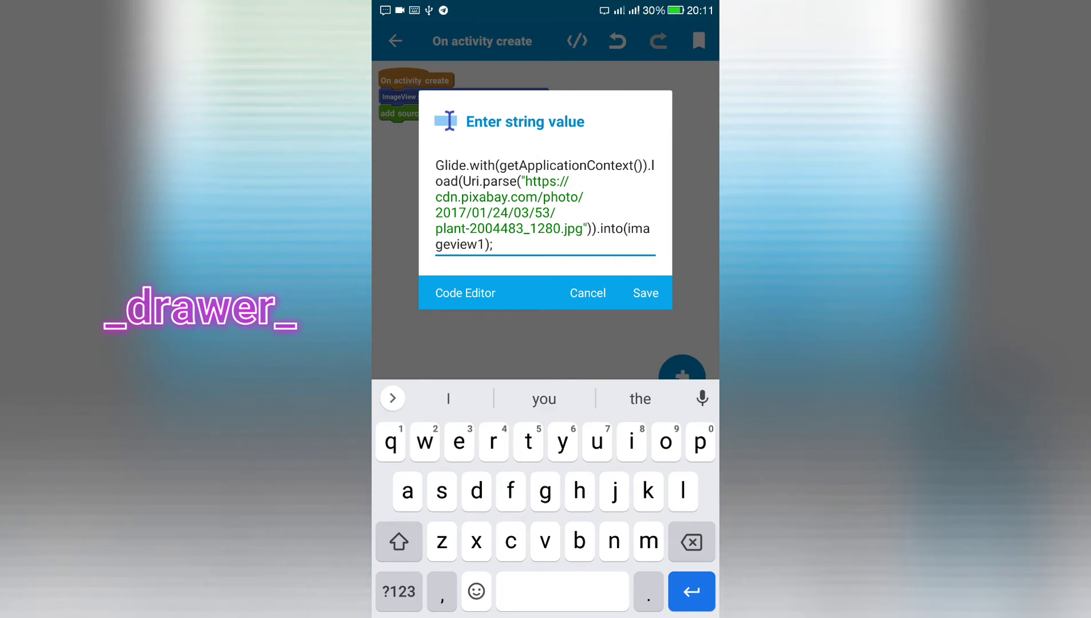
{"action": "left_click", "coordinate": [399, 591]}
{"action": "type", "text": "_"}
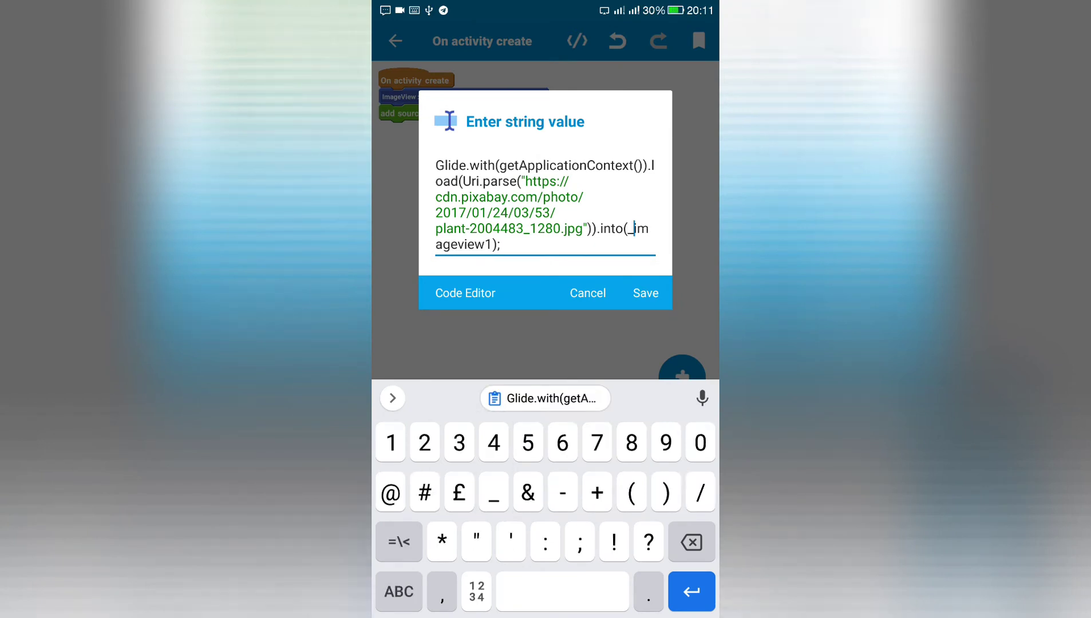
{"action": "left_click", "coordinate": [399, 590]}
{"action": "type", "text": "d"}
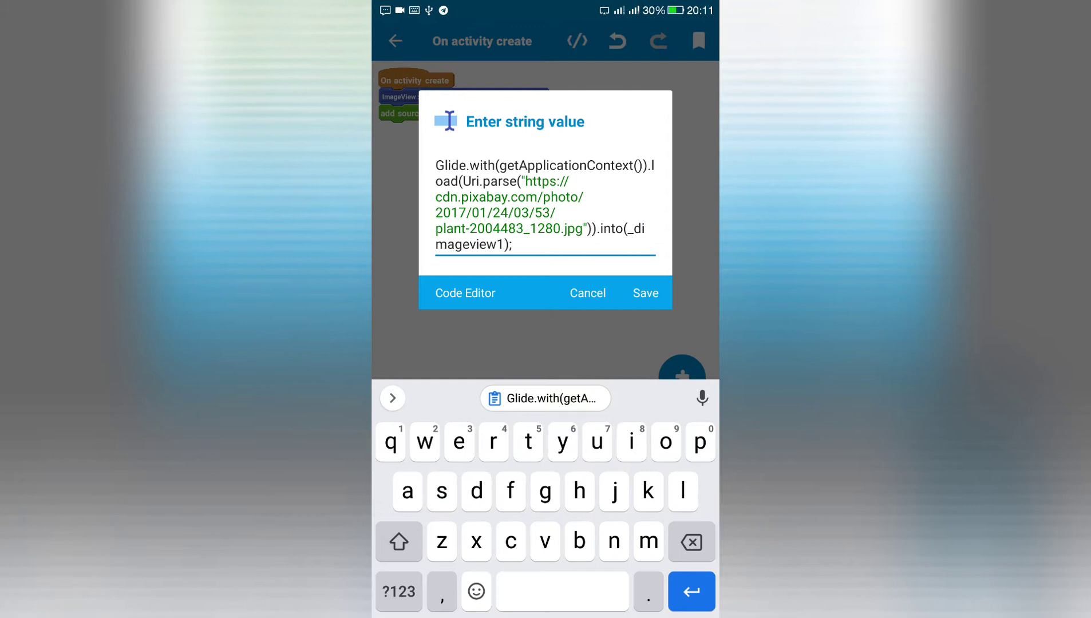
{"action": "type", "text": "rawer"}
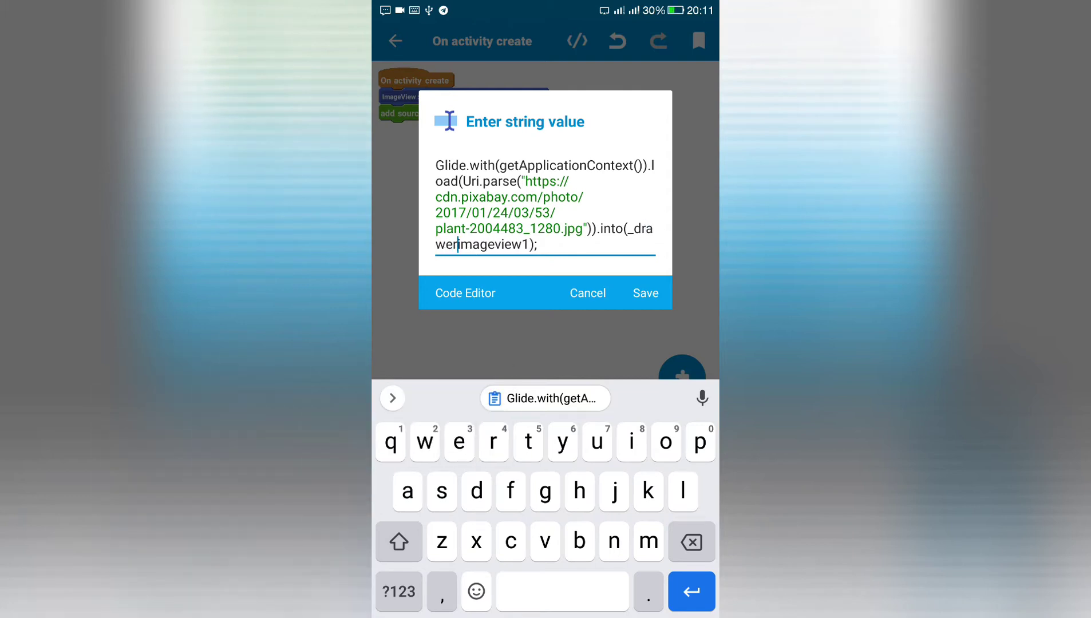
{"action": "left_click", "coordinate": [399, 591]}
{"action": "type", "text": "_"}
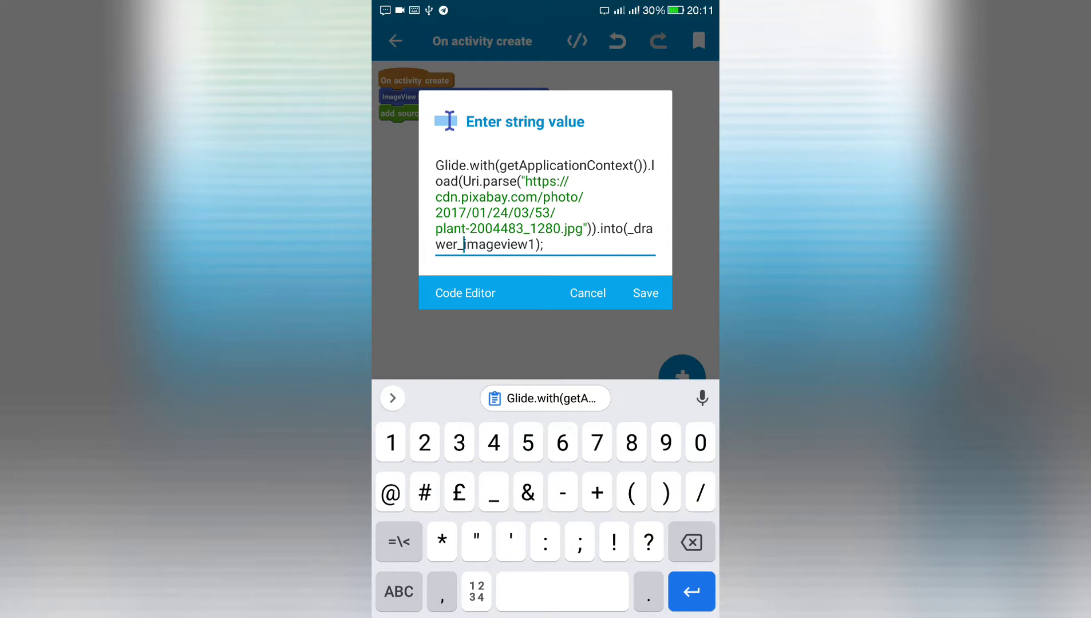
{"action": "left_click", "coordinate": [645, 293]}
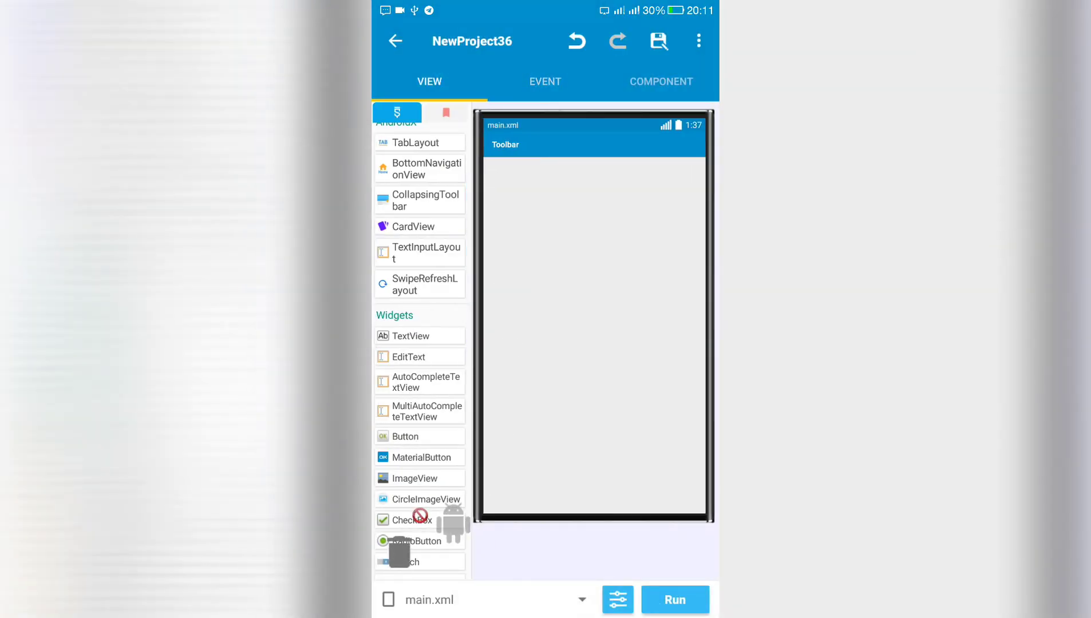
Trash the ImageView from main.xml and build and run the app.
{"action": "left_click_drag", "start_coordinate": [497, 171], "coordinate": [401, 551]}
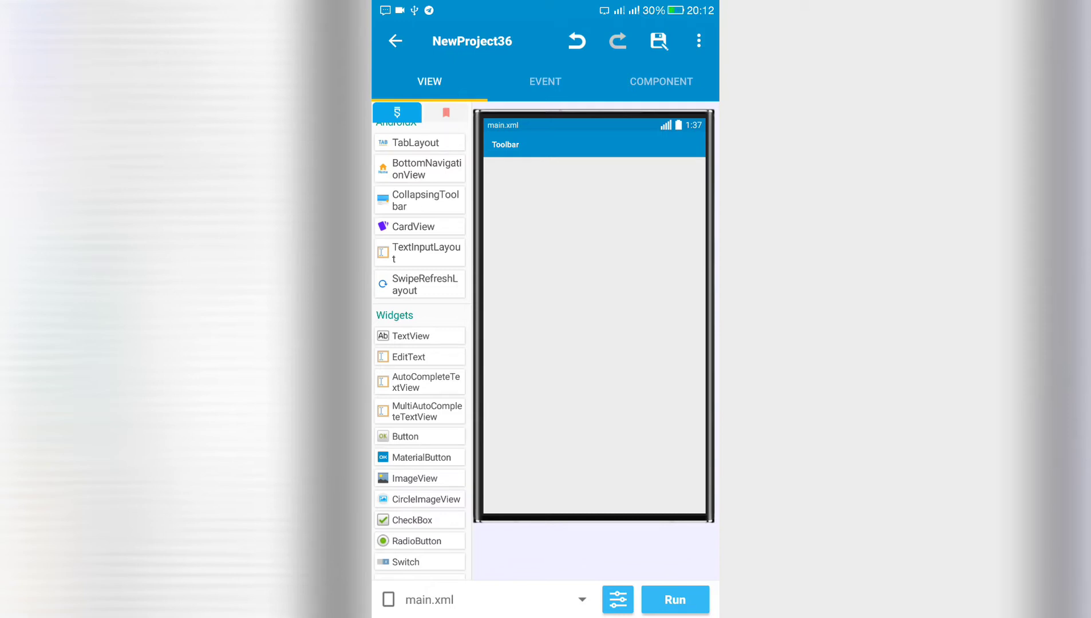
{"action": "left_click", "coordinate": [674, 599]}
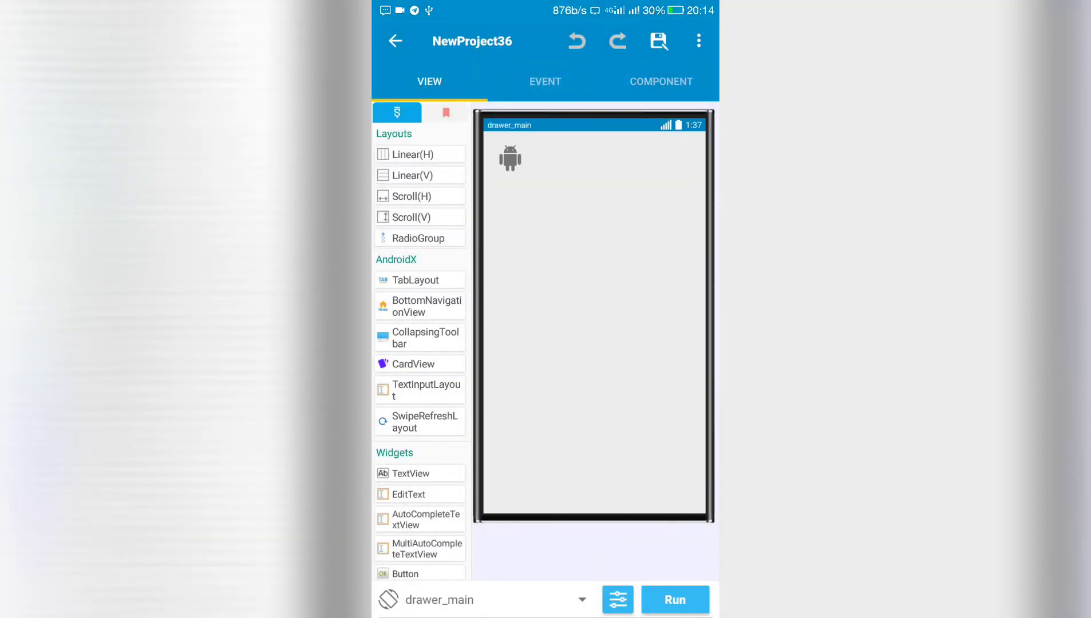
Place textview1 below the drawer image with a 16sp text size.
{"action": "left_click", "coordinate": [510, 158]}
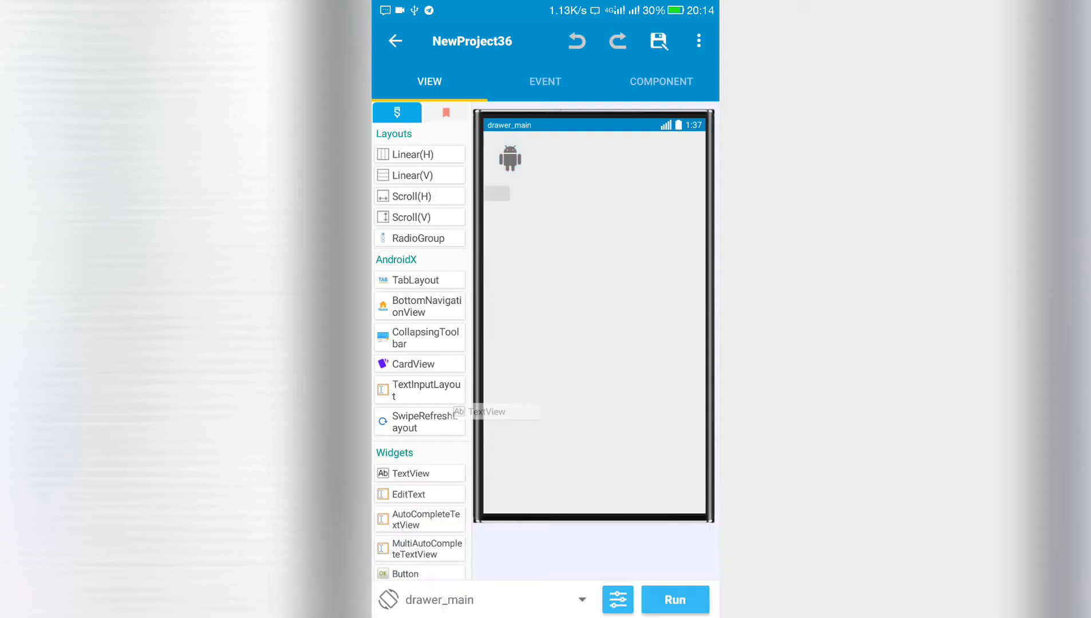
{"action": "left_click_drag", "start_coordinate": [411, 474], "coordinate": [503, 411]}
{"action": "left_click_drag", "start_coordinate": [648, 582], "coordinate": [478, 581]}
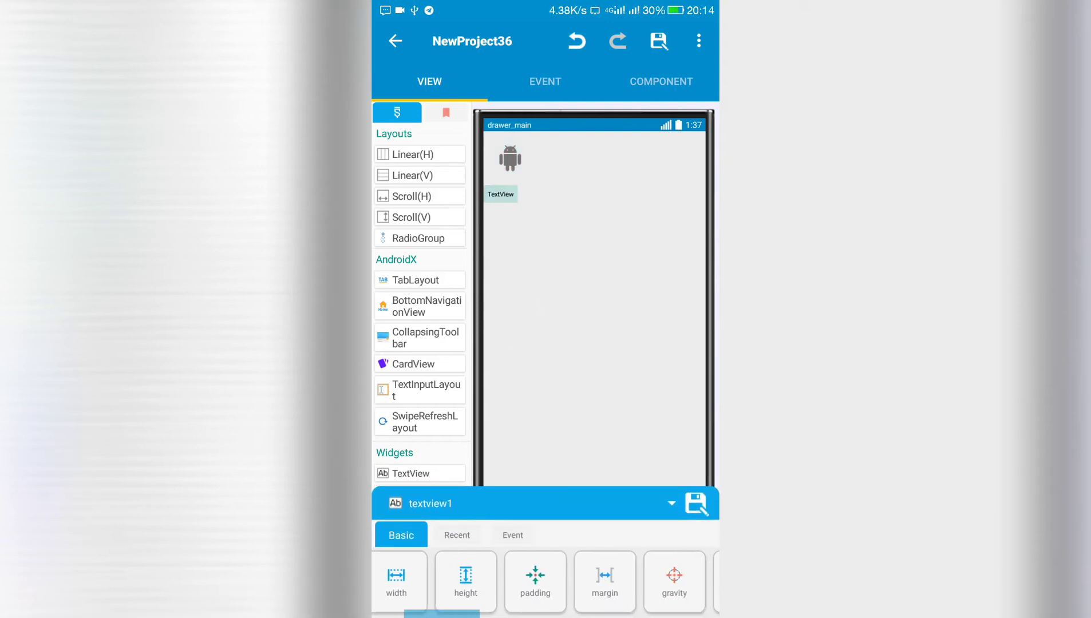
{"action": "left_click", "coordinate": [594, 340]}
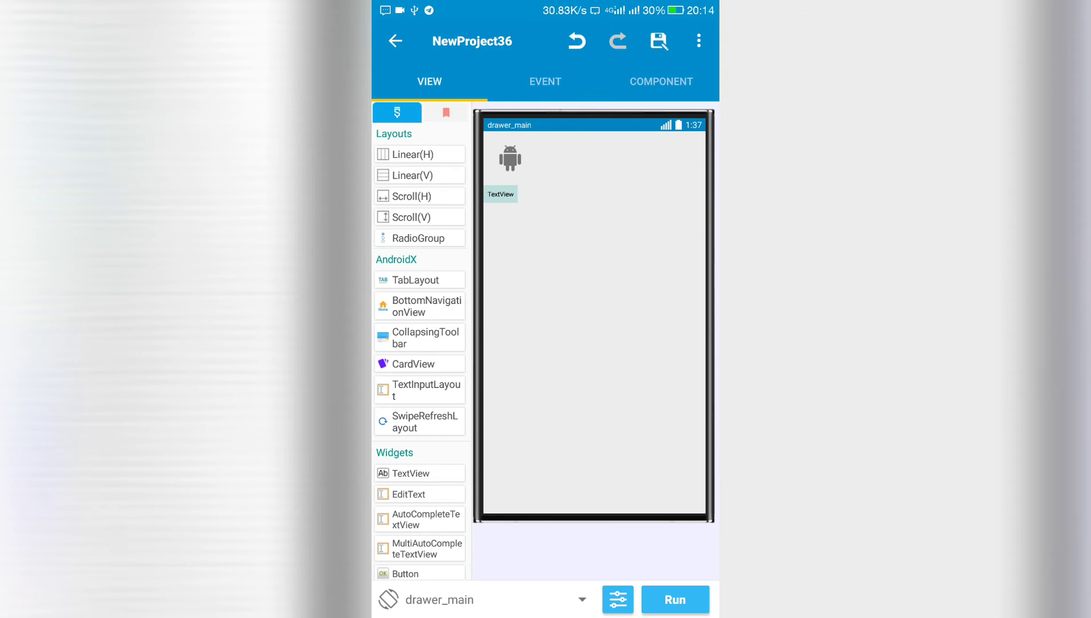
{"action": "left_click", "coordinate": [501, 194]}
{"action": "mouse_move", "coordinate": [648, 582]}
{"action": "left_mouse_down"}
{"action": "mouse_move", "coordinate": [511, 582]}
{"action": "mouse_move", "coordinate": [563, 582]}
{"action": "left_mouse_up"}
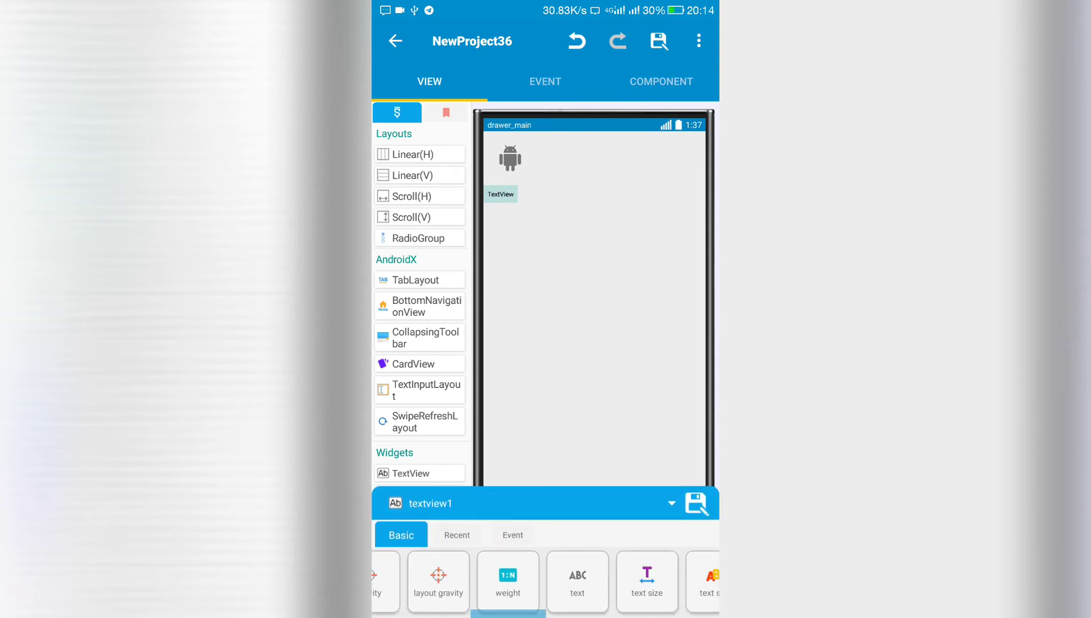
{"action": "left_click", "coordinate": [648, 582]}
{"action": "left_click", "coordinate": [446, 241]}
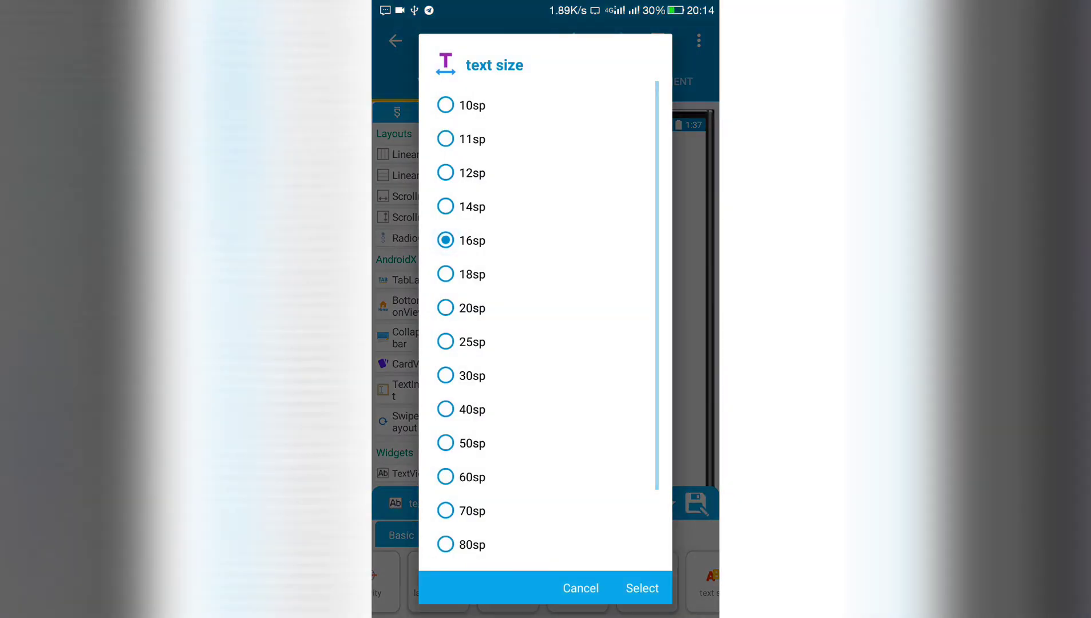
{"action": "left_click", "coordinate": [642, 587]}
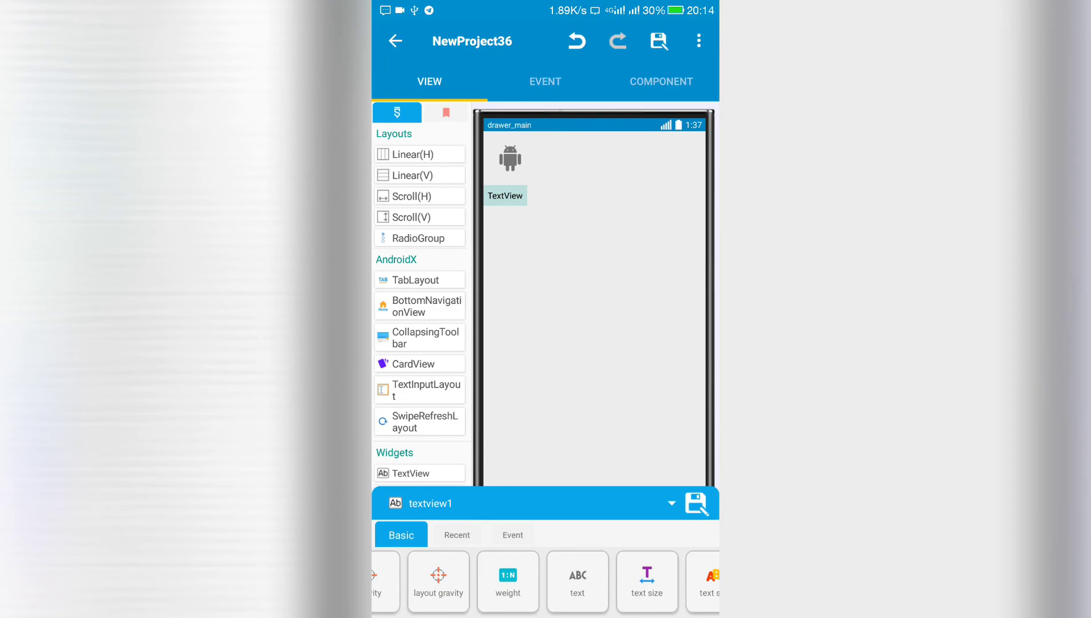
{"action": "left_click", "coordinate": [545, 81]}
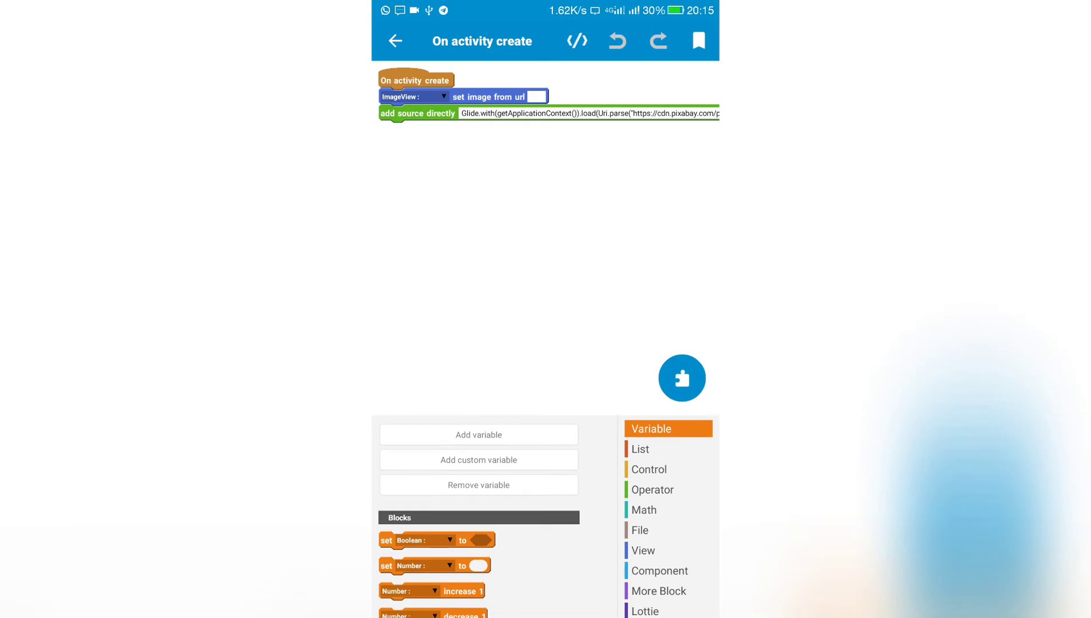
Attach an Operator 'add source directly' block under the Glide line and open its entry.
{"action": "left_click", "coordinate": [669, 551]}
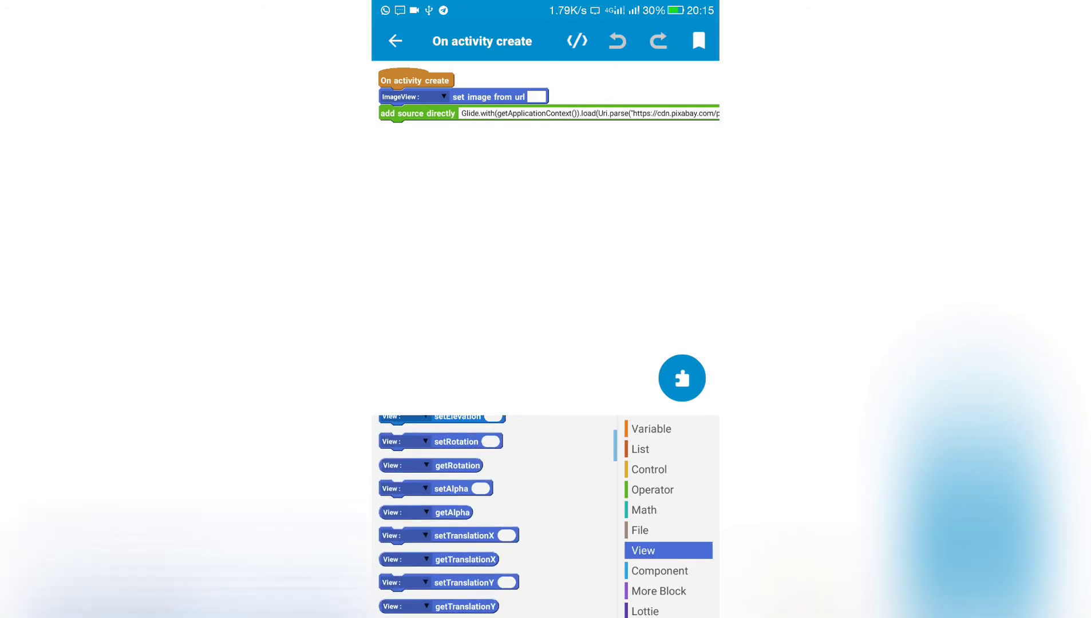
{"action": "scroll", "coordinate": [457, 512], "scroll_direction": "up", "scroll_amount": 1}
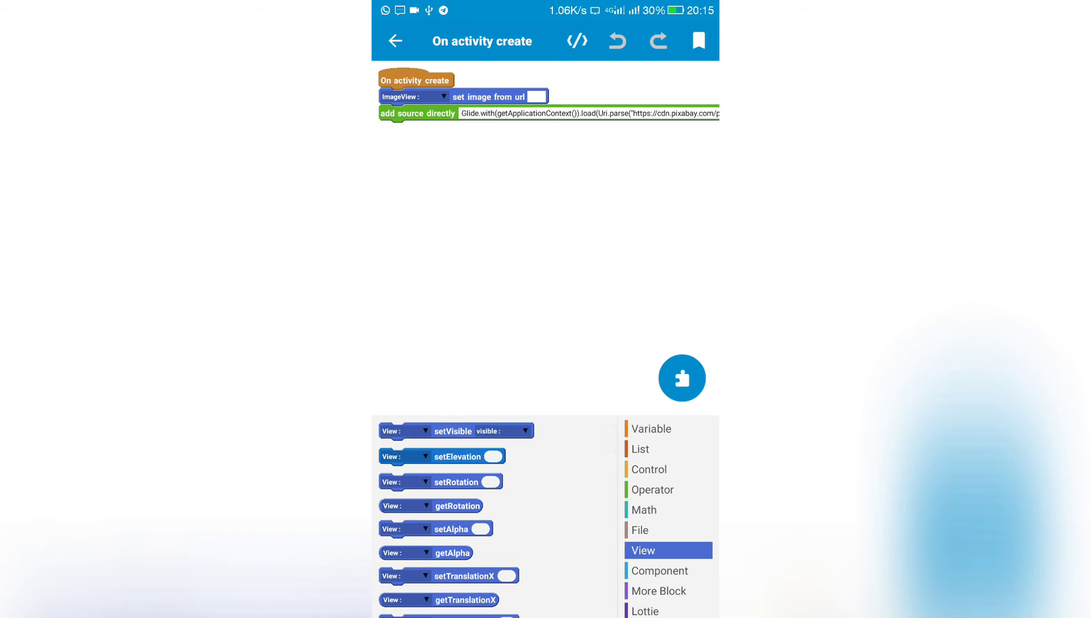
{"action": "left_click", "coordinate": [668, 490]}
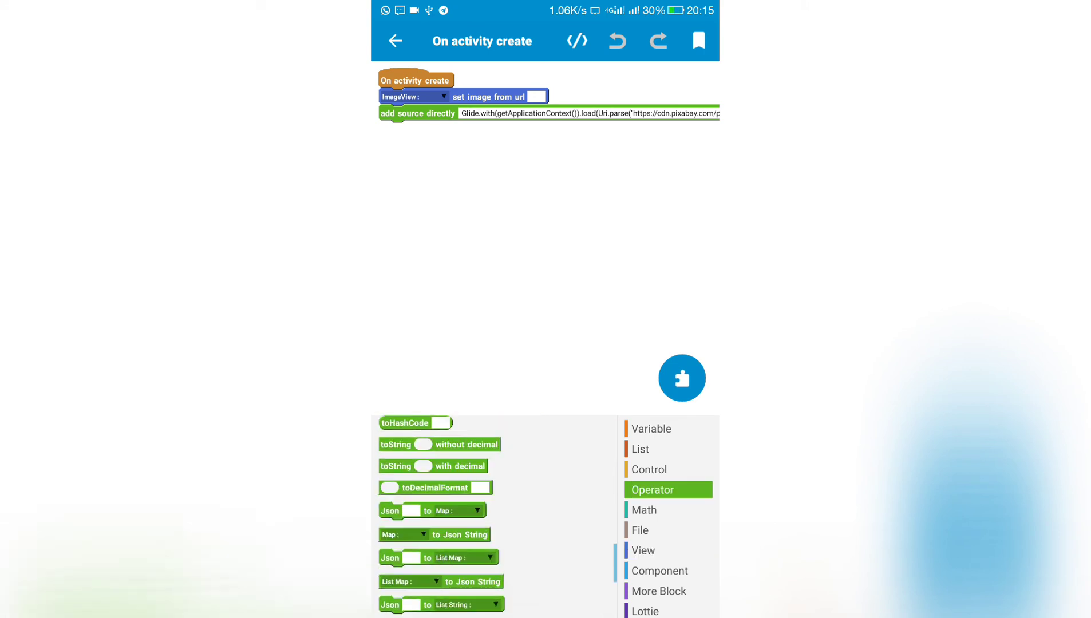
{"action": "scroll", "coordinate": [495, 511], "scroll_direction": "down", "scroll_amount": 5}
{"action": "left_click_drag", "start_coordinate": [426, 537], "coordinate": [417, 143]}
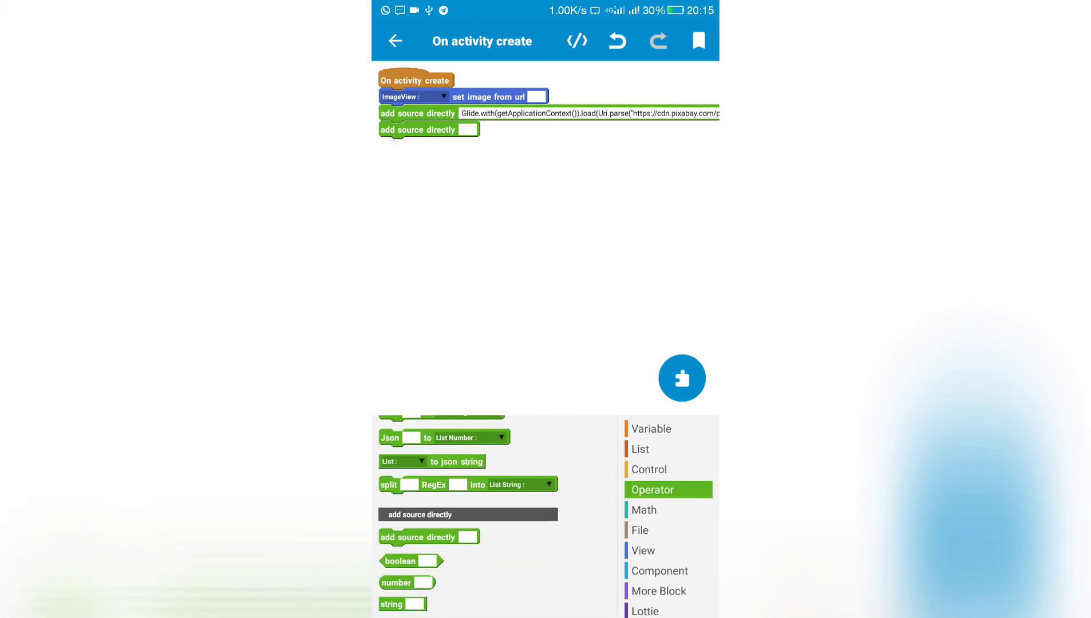
{"action": "left_click", "coordinate": [468, 130]}
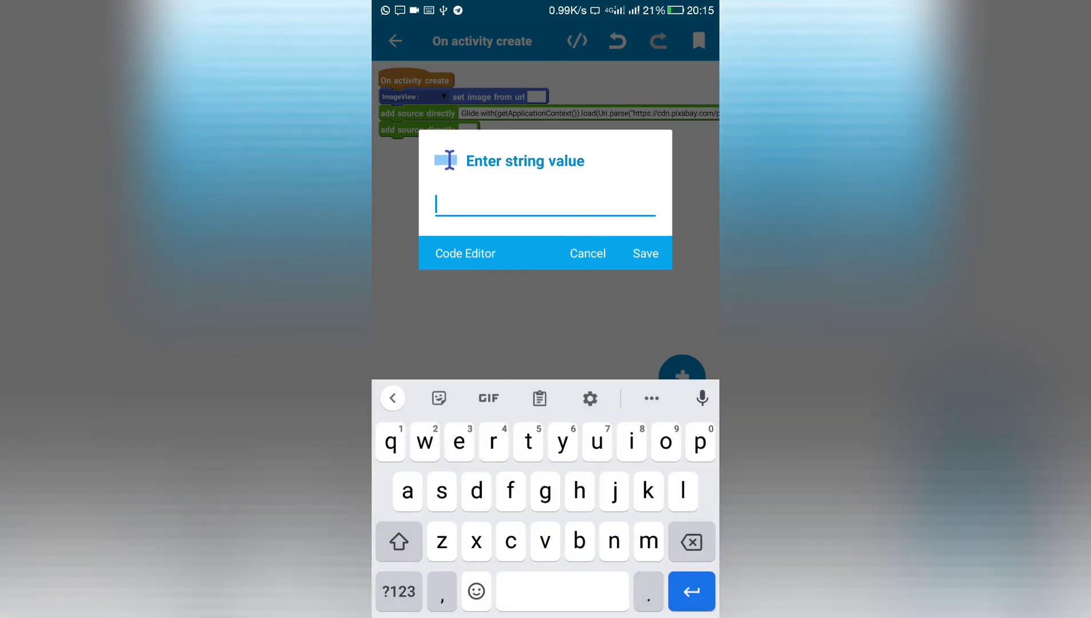
Enter _drawer_textview1.setText("CUSTOM ROMS NATION"); and save the block.
{"action": "left_click", "coordinate": [399, 591]}
{"action": "type", "text": "_"}
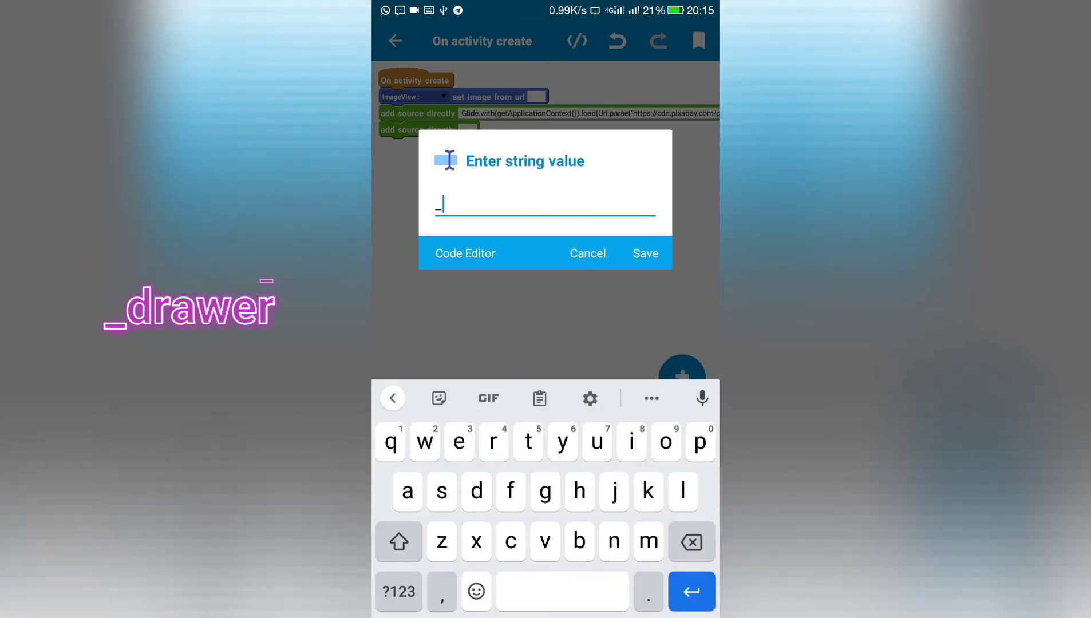
{"action": "type", "text": "drawer"}
{"action": "left_click", "coordinate": [399, 592]}
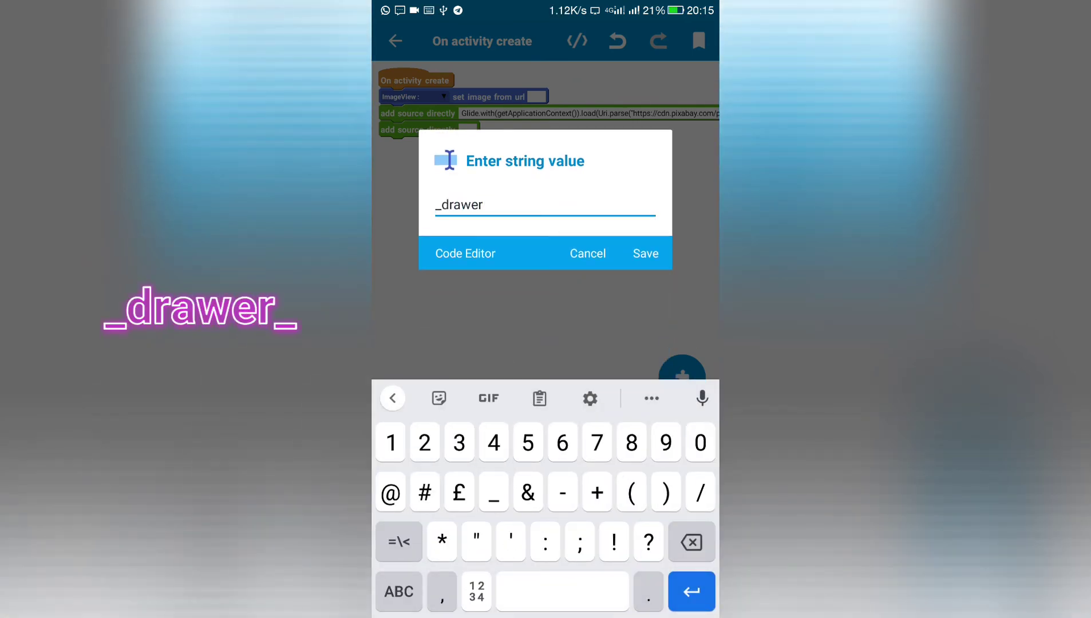
{"action": "type", "text": "_te"}
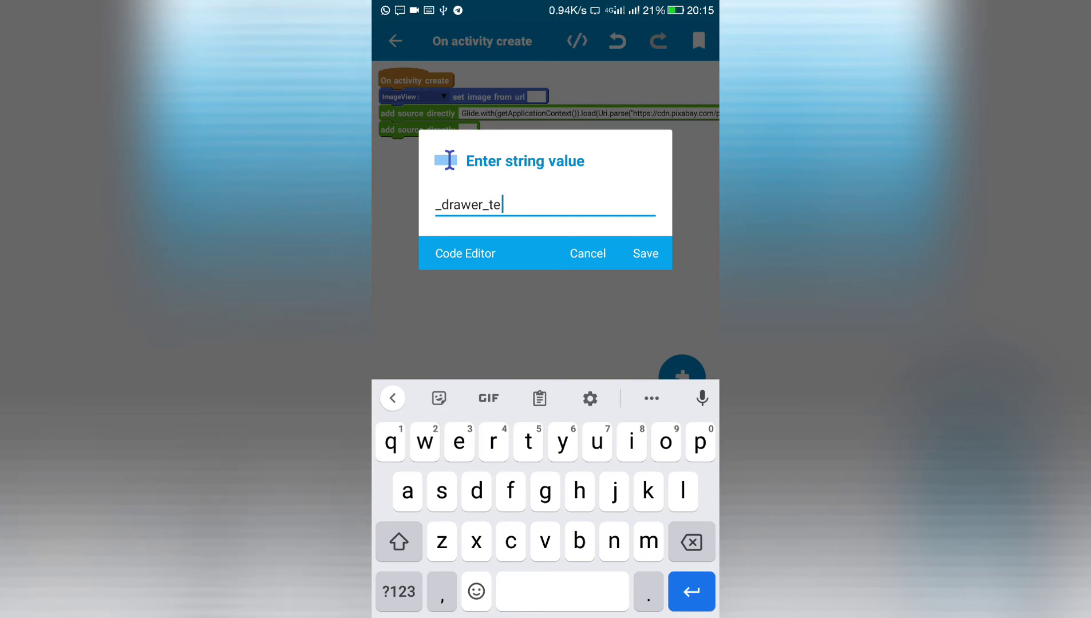
{"action": "type", "text": "xtview"}
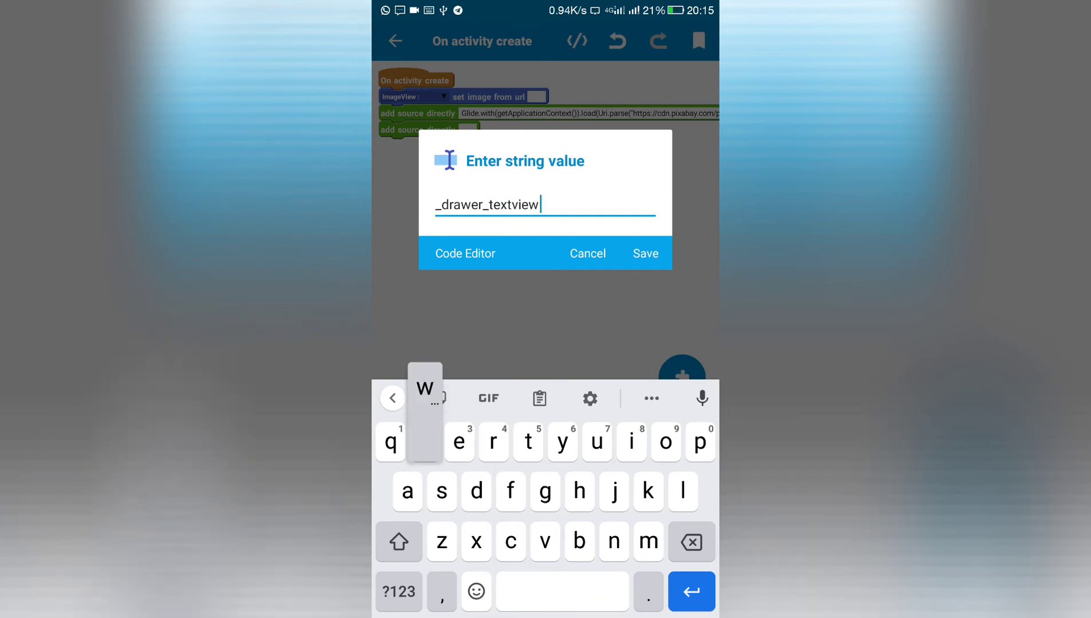
{"action": "left_click", "coordinate": [399, 592]}
{"action": "type", "text": "1.s"}
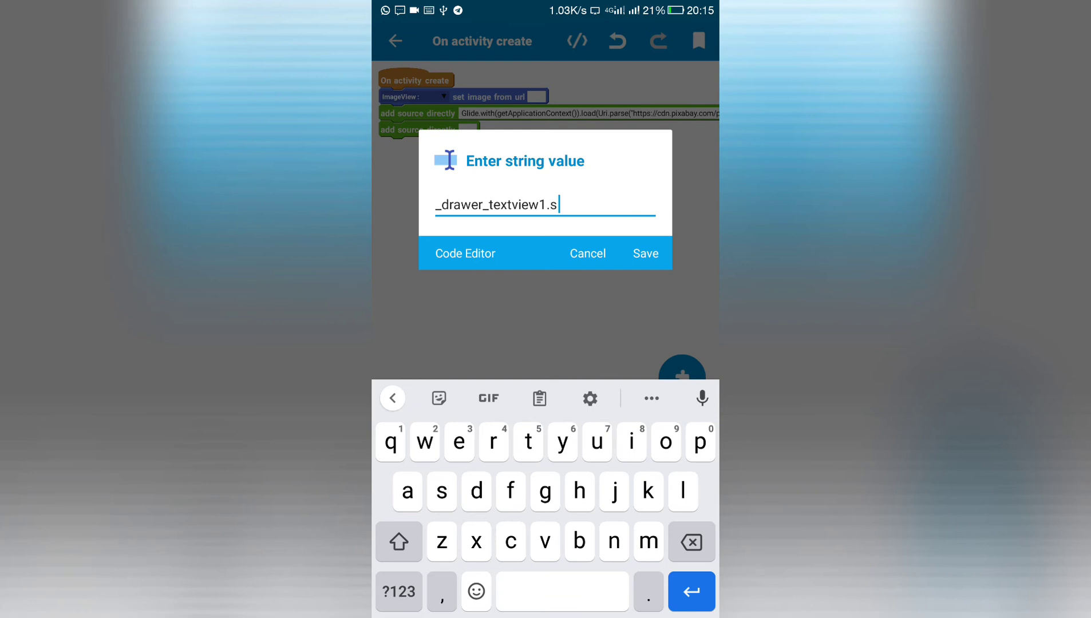
{"action": "type", "text": "etText"}
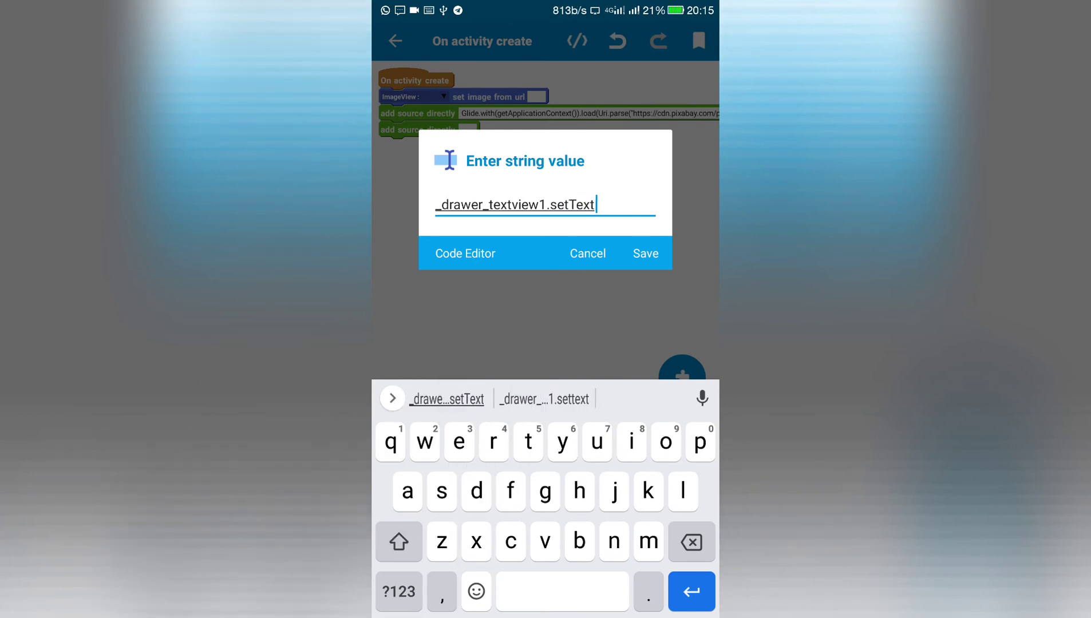
{"action": "left_click", "coordinate": [399, 592]}
{"action": "type", "text": "("}
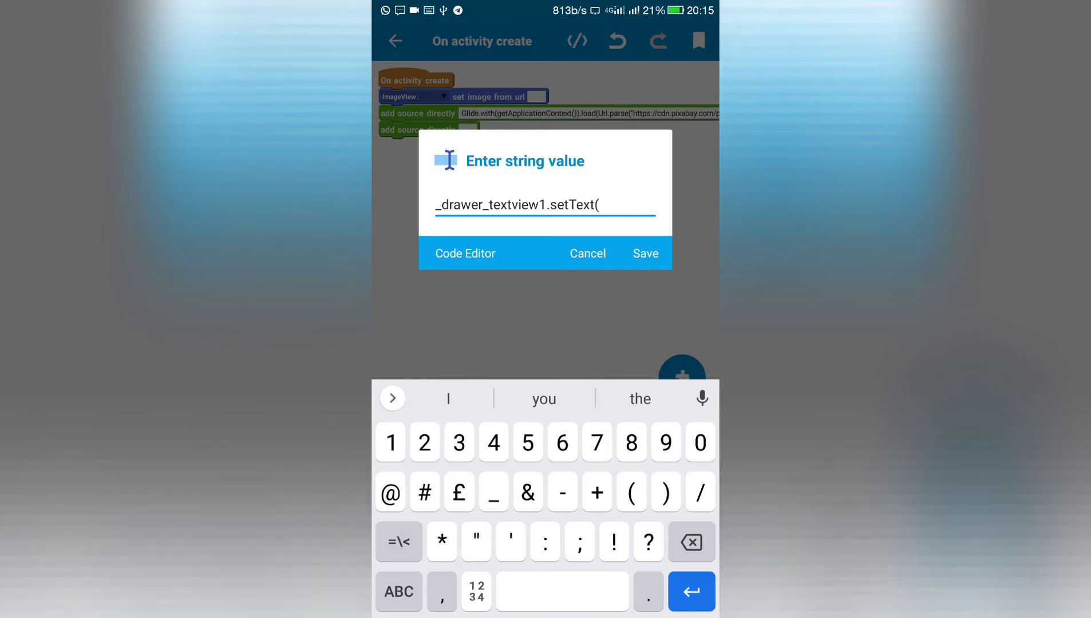
{"action": "type", "text": ")"}
{"action": "type", "text": ";"}
{"action": "left_click", "coordinate": [600, 205]}
{"action": "type", "text": "\"\""}
{"action": "left_click", "coordinate": [602, 204]}
{"action": "left_click", "coordinate": [399, 591]}
{"action": "left_click", "coordinate": [399, 542]}
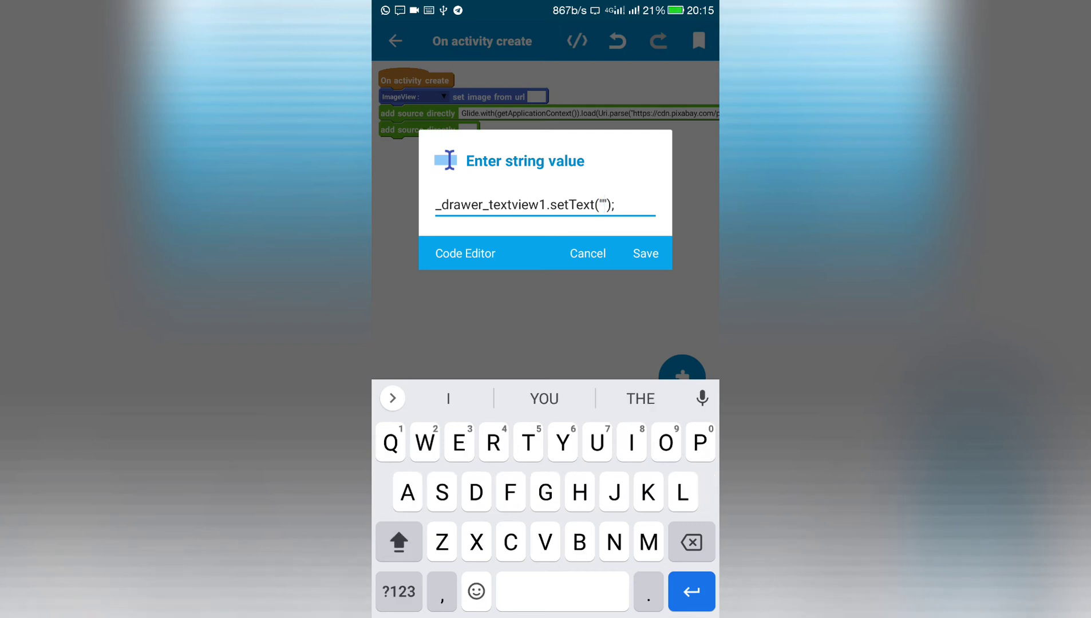
{"action": "type", "text": "CUSTOM"}
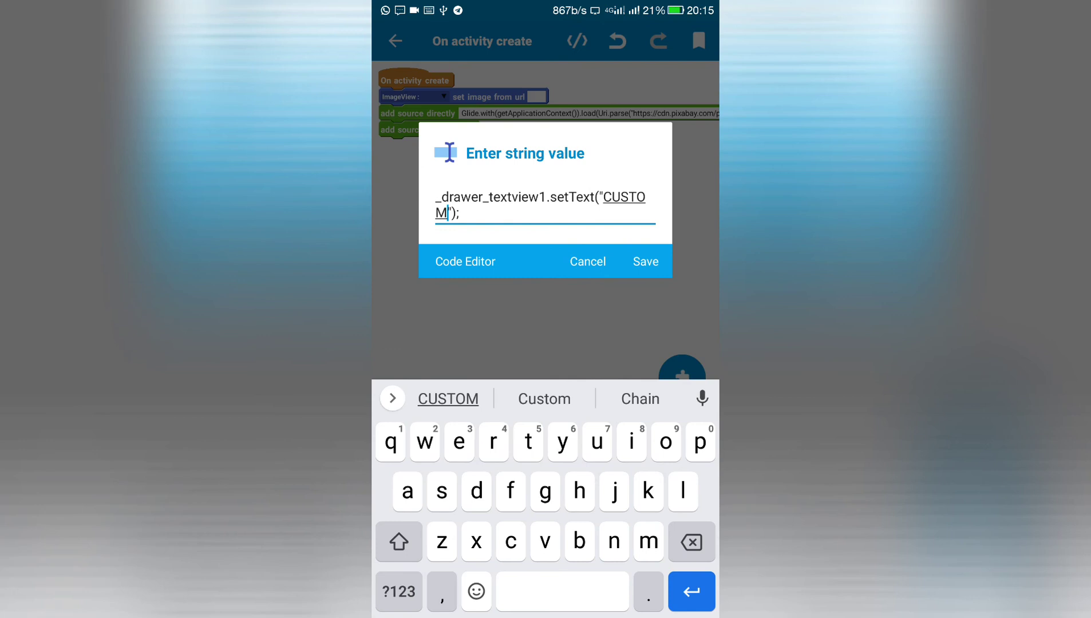
{"action": "left_click", "coordinate": [399, 541]}
{"action": "type", "text": "ROMS"}
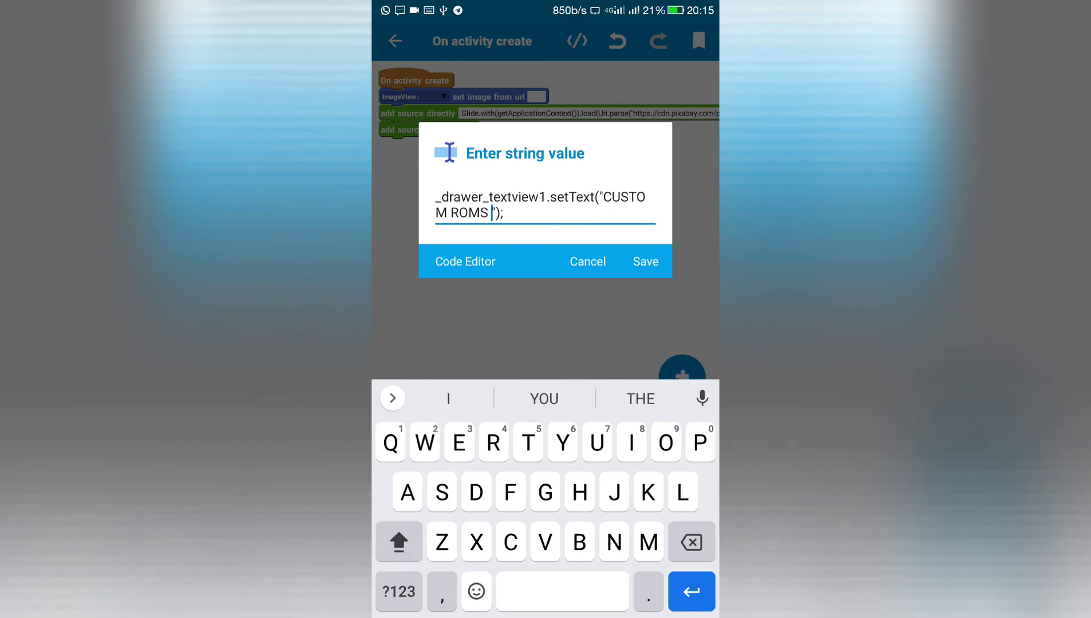
{"action": "type", "text": " NATION"}
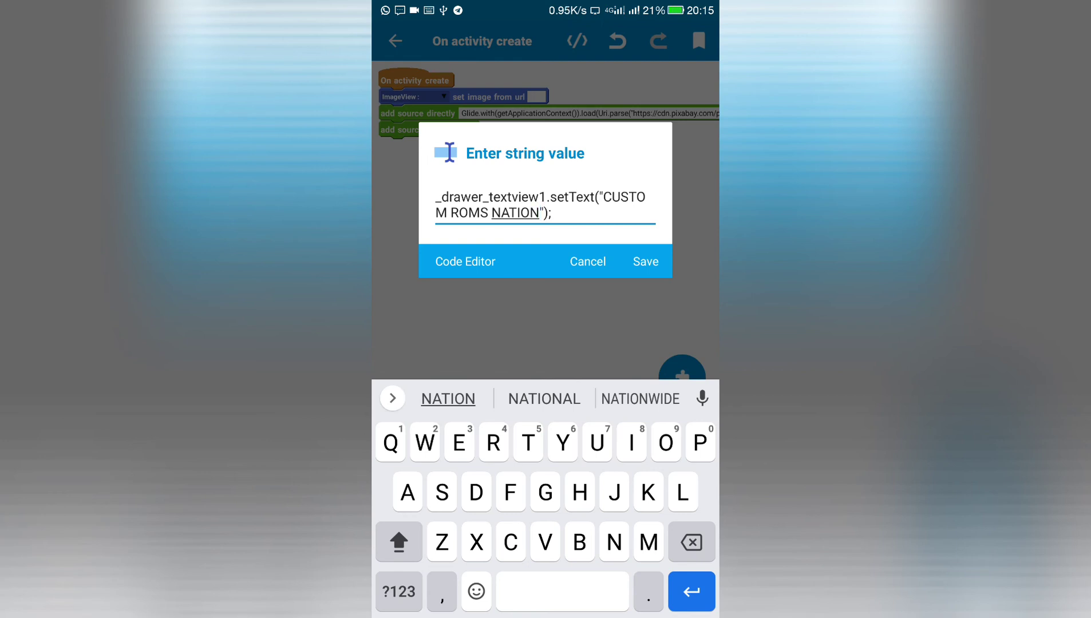
{"action": "left_click", "coordinate": [645, 261]}
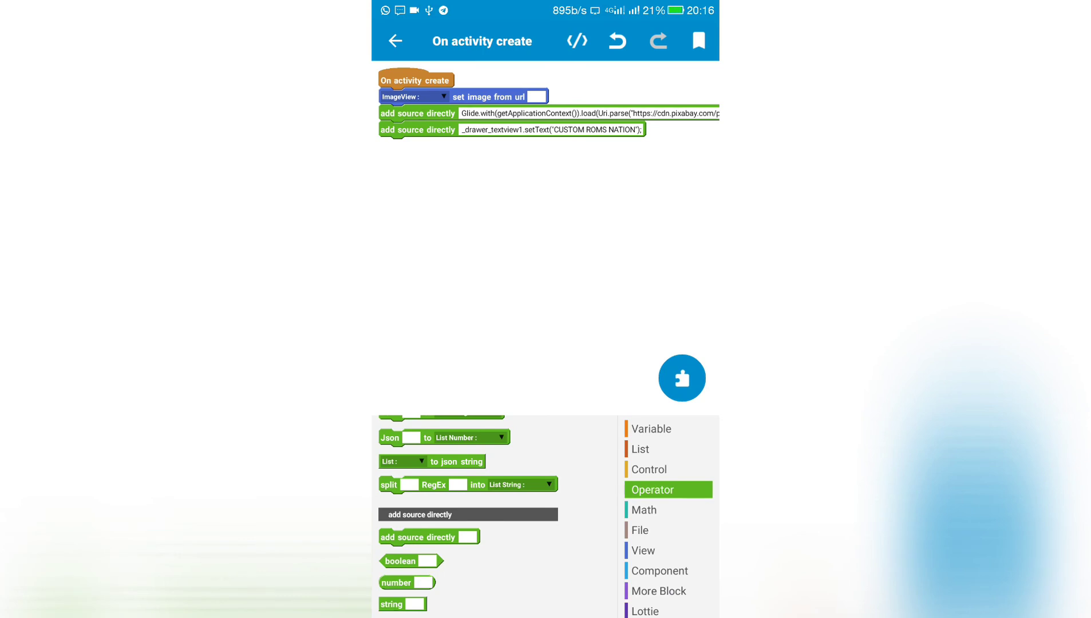
Leave the block editor and start building the APK.
{"action": "key", "text": "Escape"}
{"action": "key", "text": "Escape"}
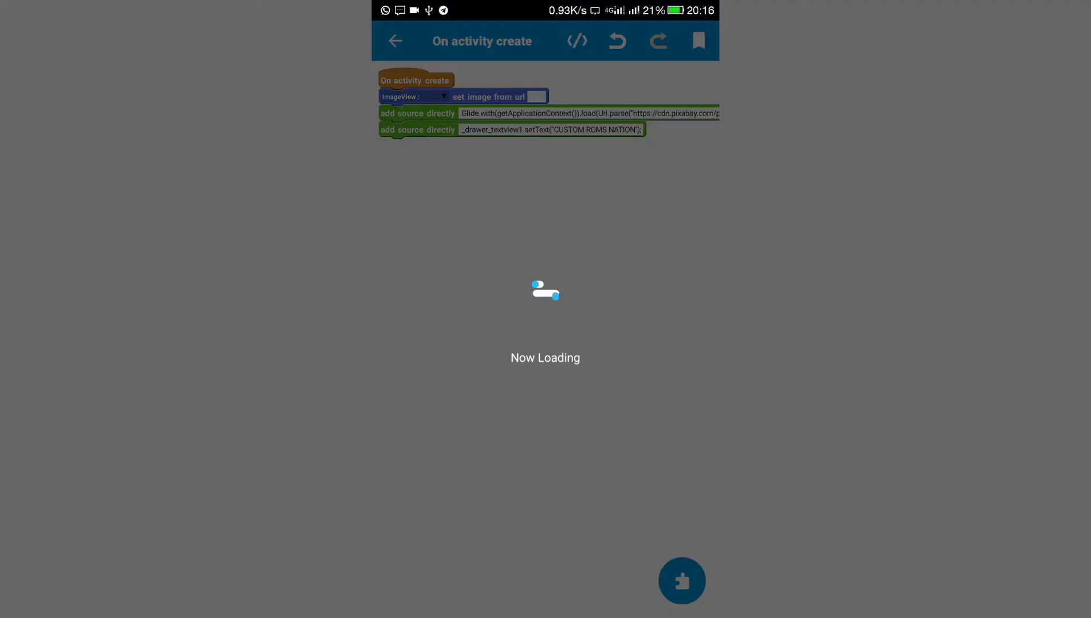
{"action": "left_click", "coordinate": [675, 599]}
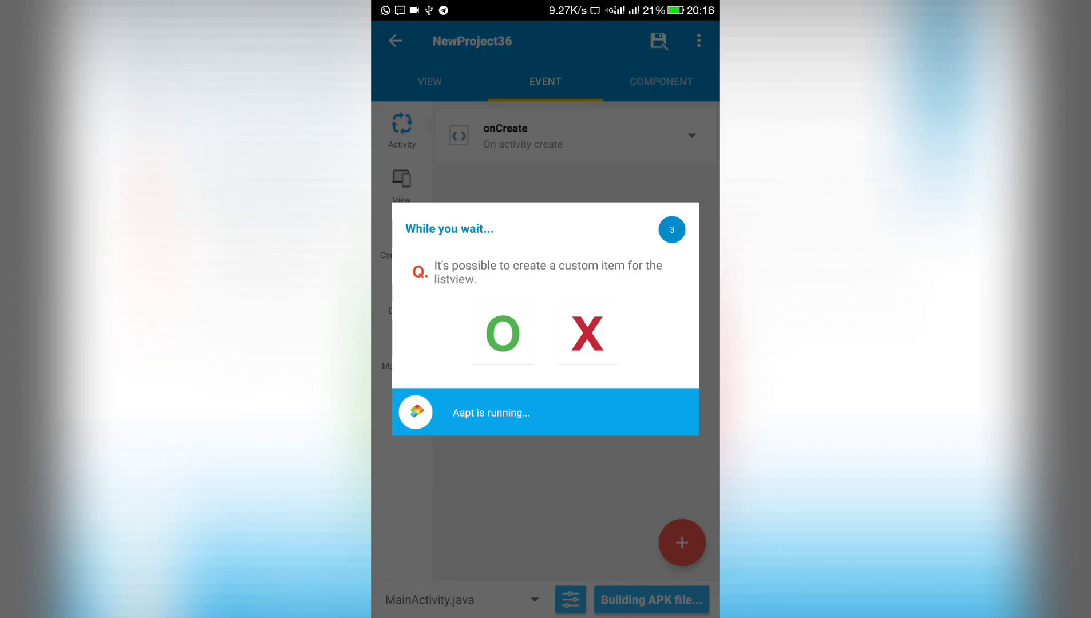